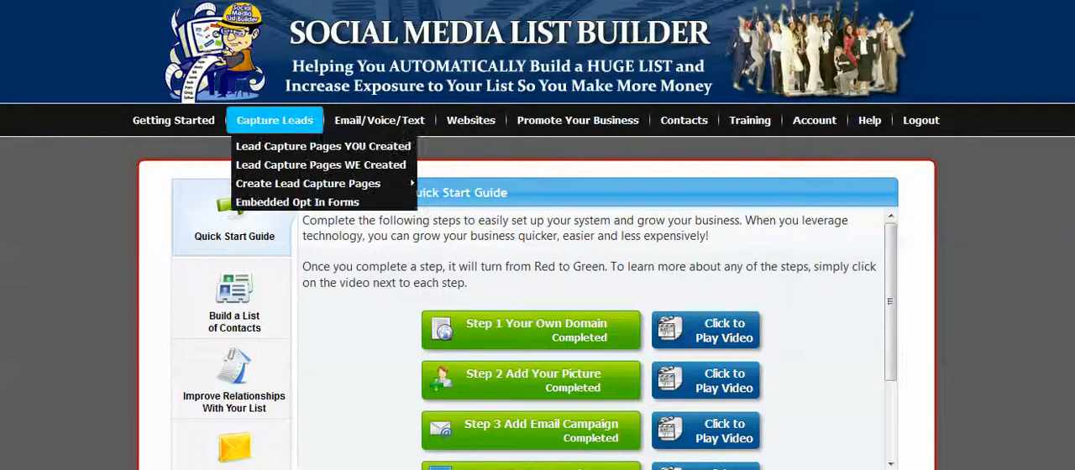
Step: Go to sales page creation and choose the Content Appears On Timed Delay template category
mouse_move(471, 120)
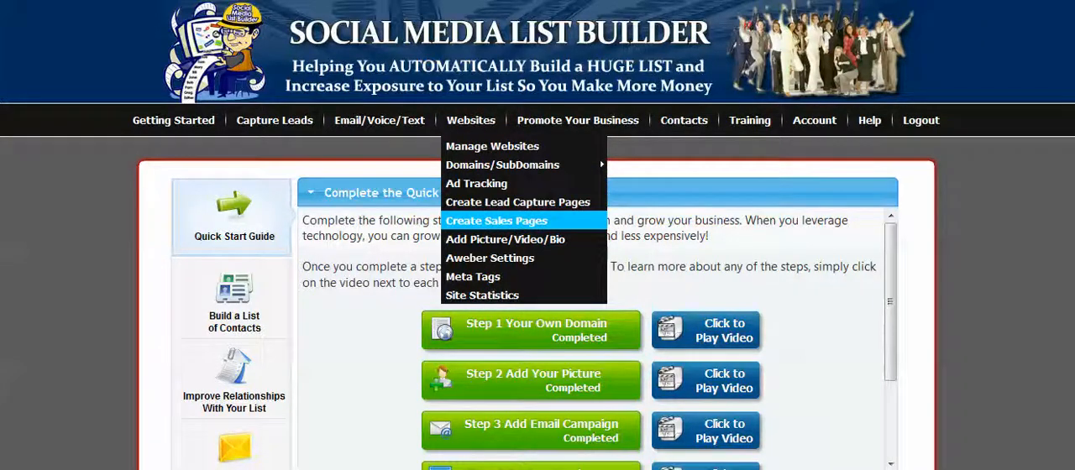
click(496, 221)
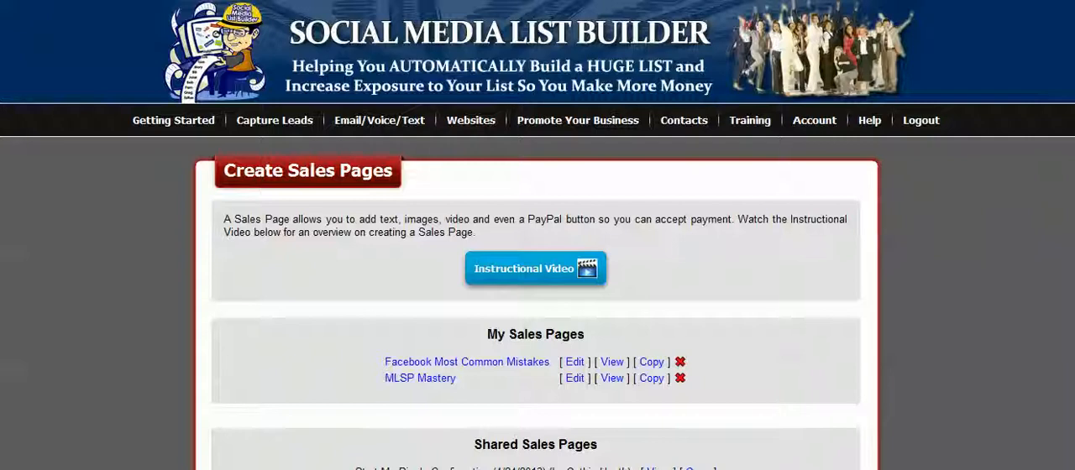
scroll(538, 294, down, 8)
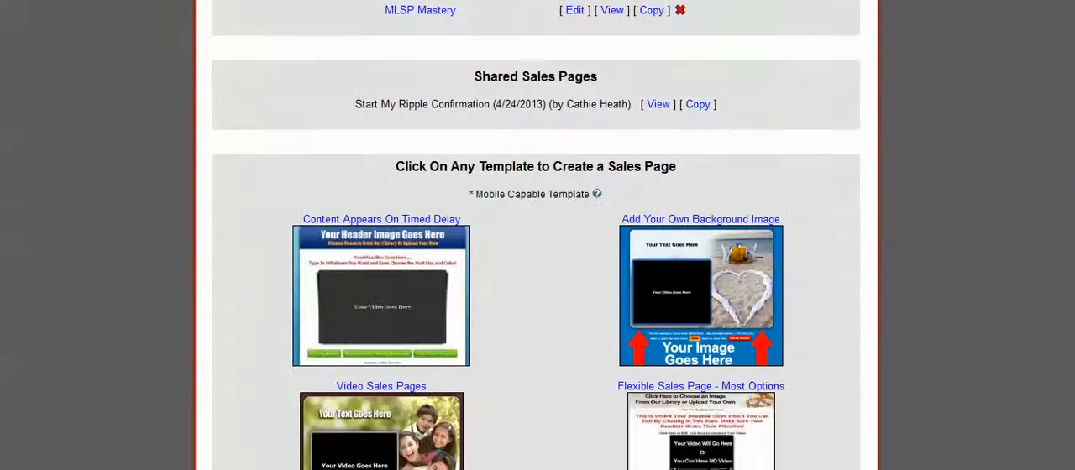
scroll(538, 294, down, 4)
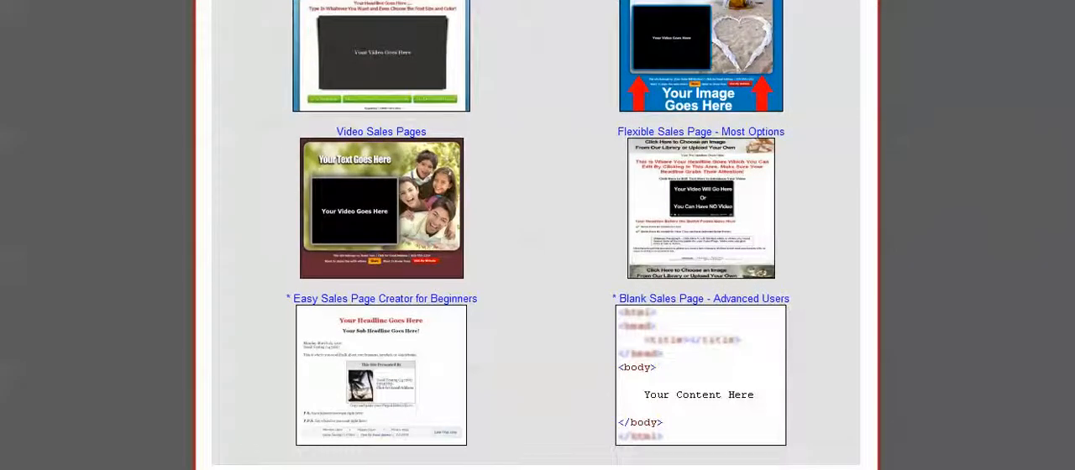
scroll(536, 252, up, 5)
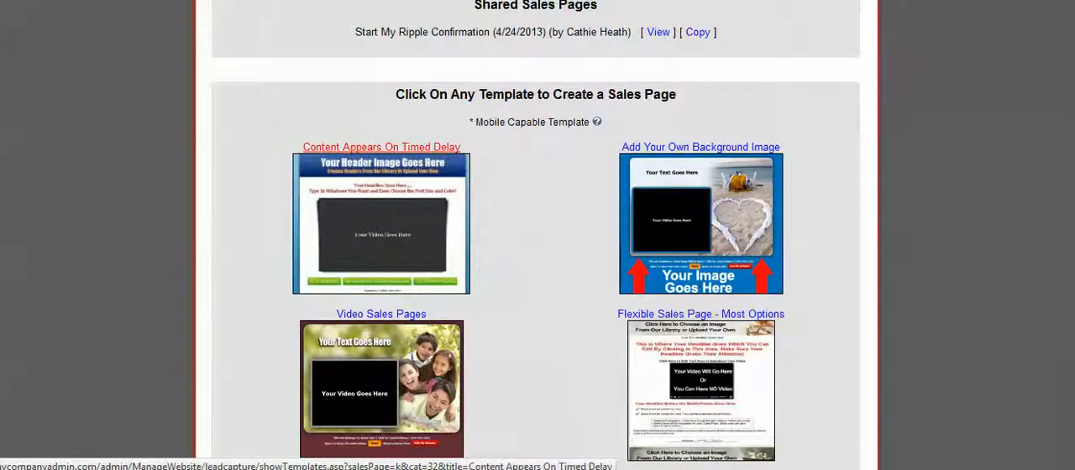
click(382, 147)
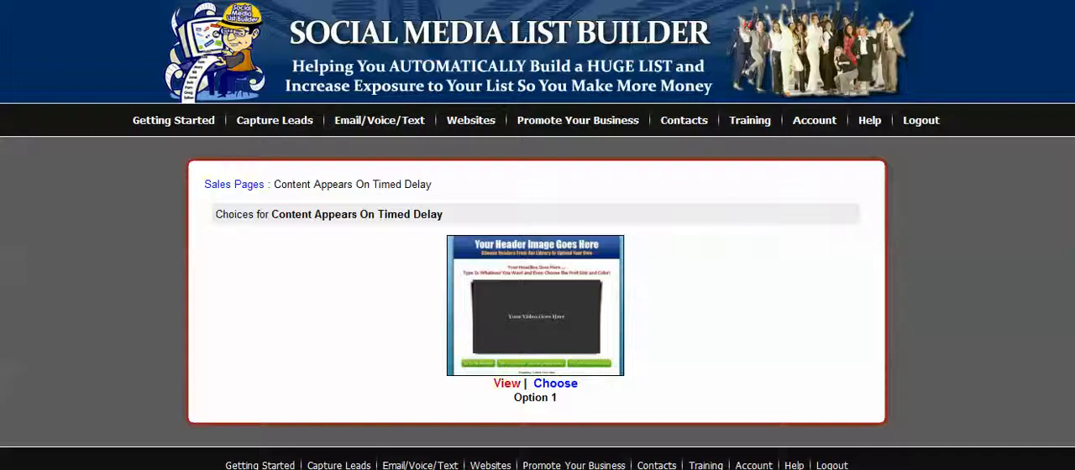
Step: Preview the Option 1 timed-delay template and choose it for the new sales page
click(530, 324)
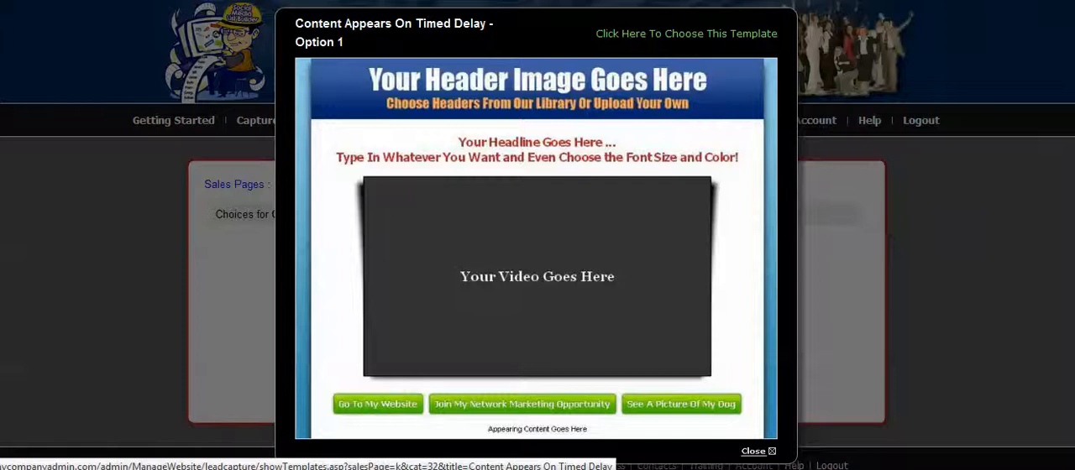
click(754, 451)
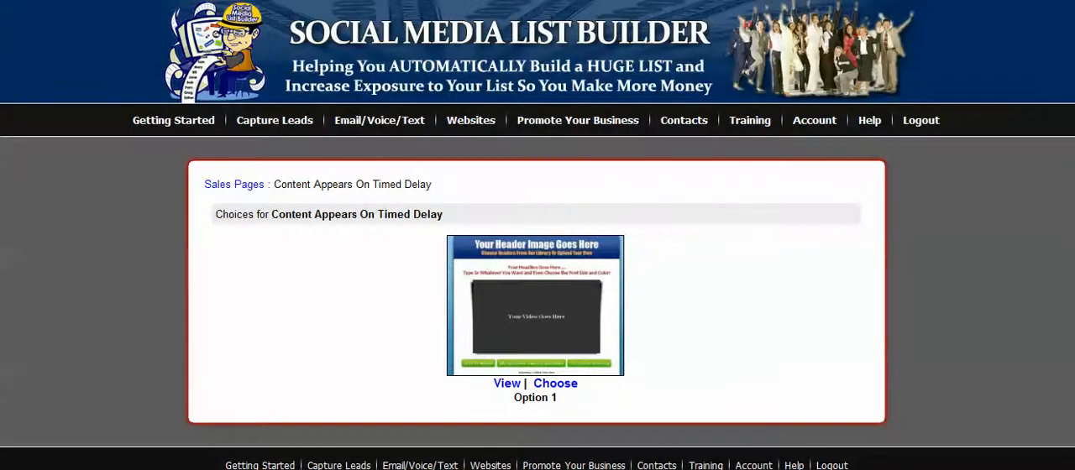
click(555, 383)
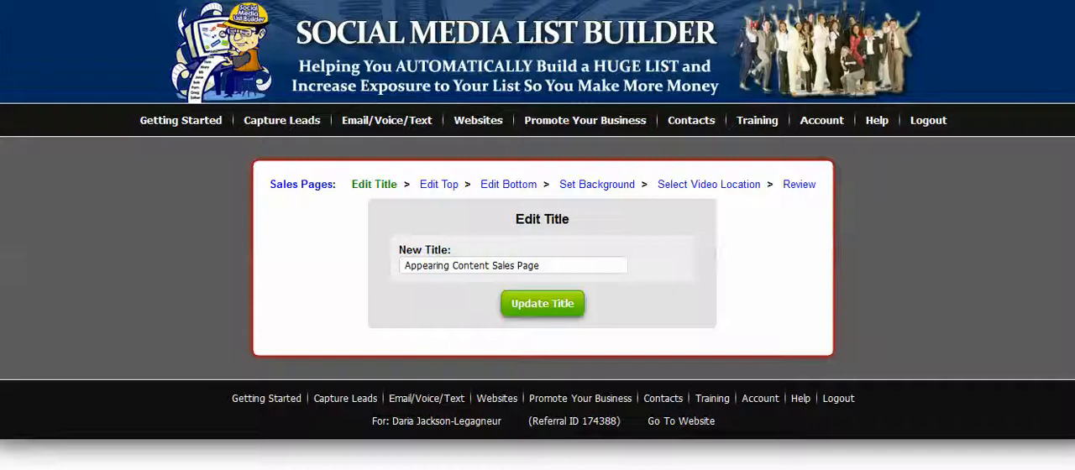
Step: Retitle the sales page as MLSP Mastery followed by the owner's first name in parentheses, and update the title
click(555, 266)
key(ctrl+a)
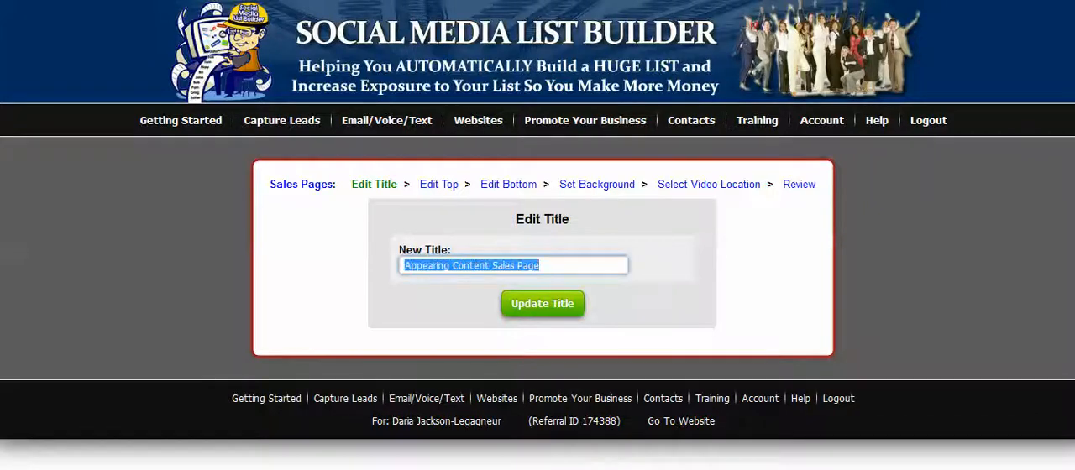
click(543, 304)
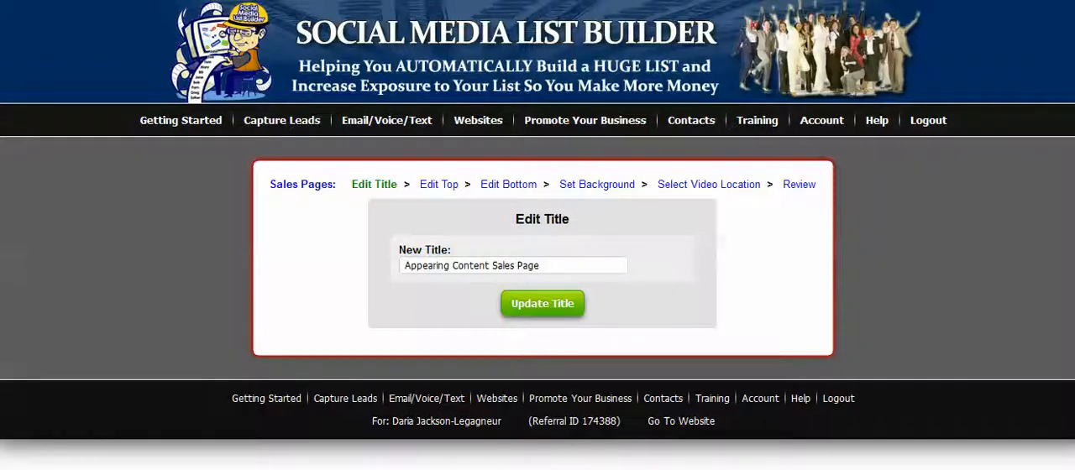
click(555, 266)
drag(551, 265, 403, 265)
text(MlSP)
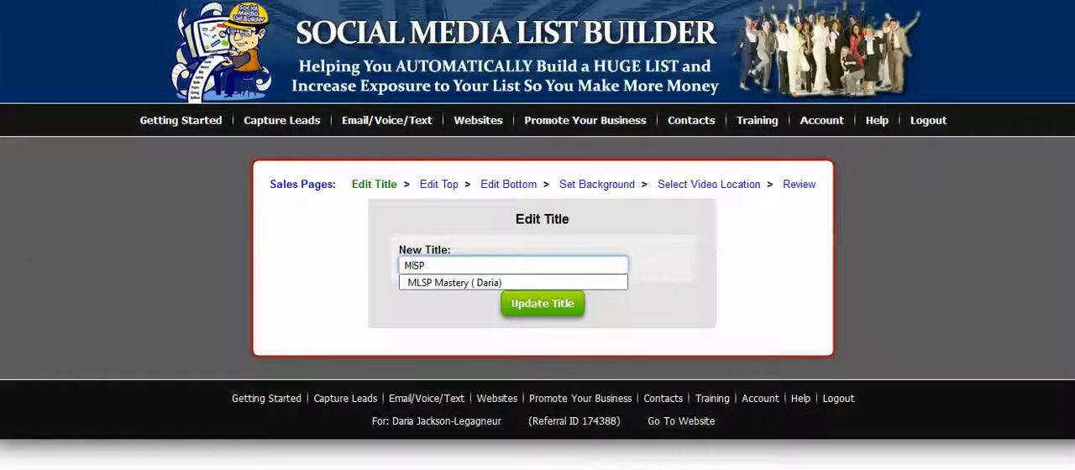
key(Down)
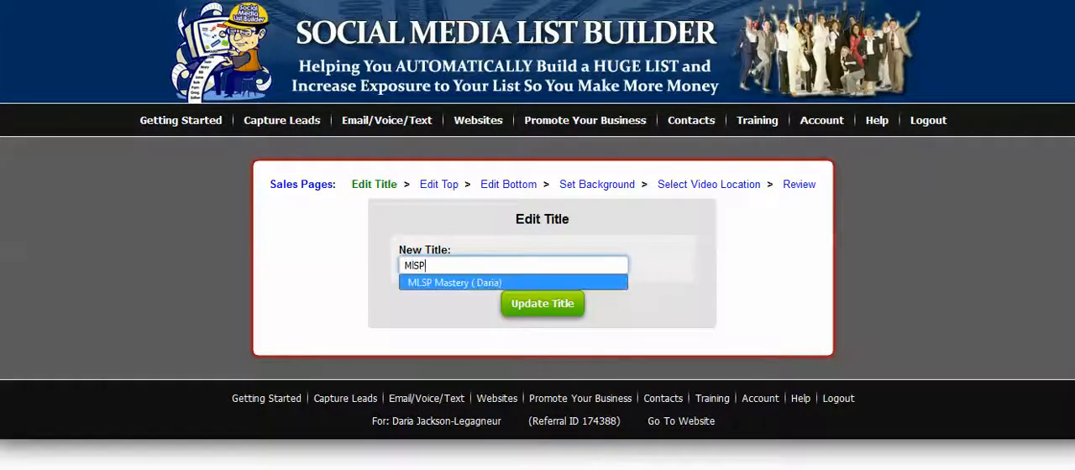
key(Return)
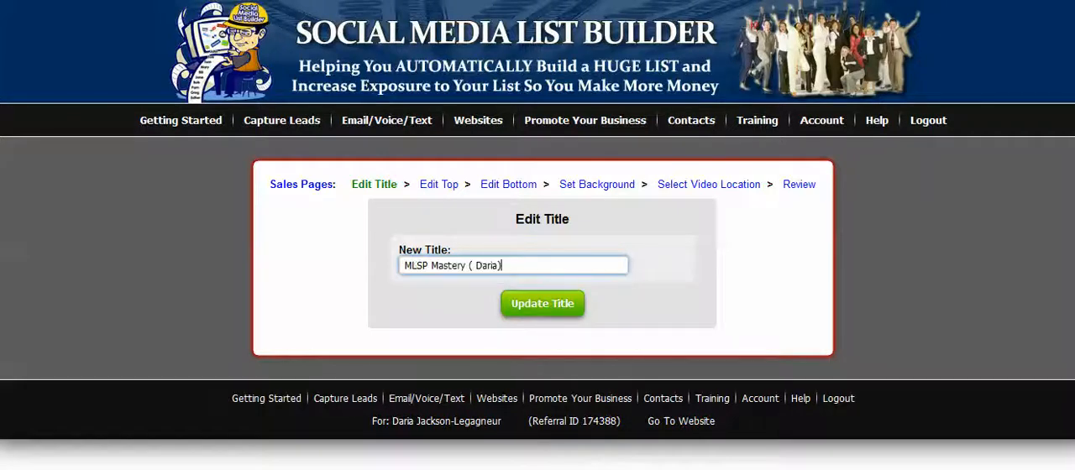
click(475, 266)
key(BackSpace)
click(542, 305)
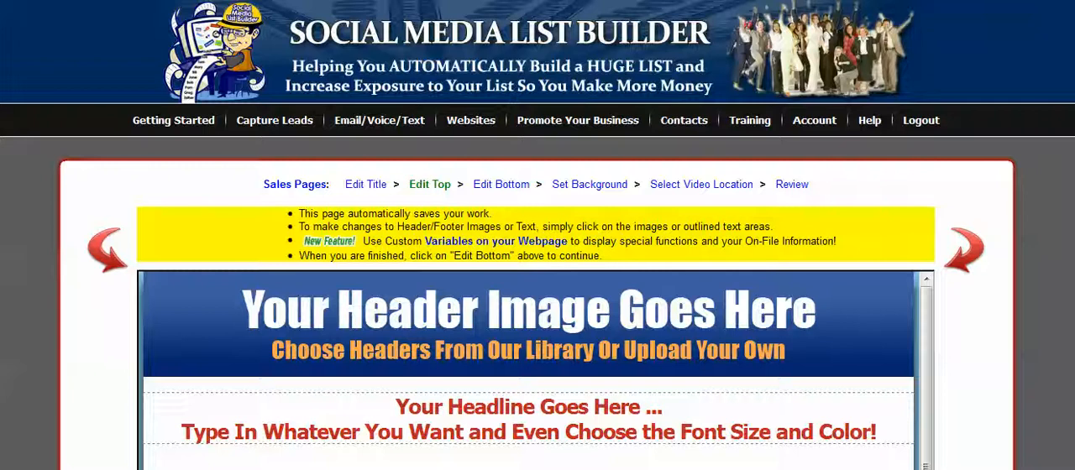
Step: Replace the placeholder header with the mastery.jpg image from the image library
scroll(538, 235, down, 3)
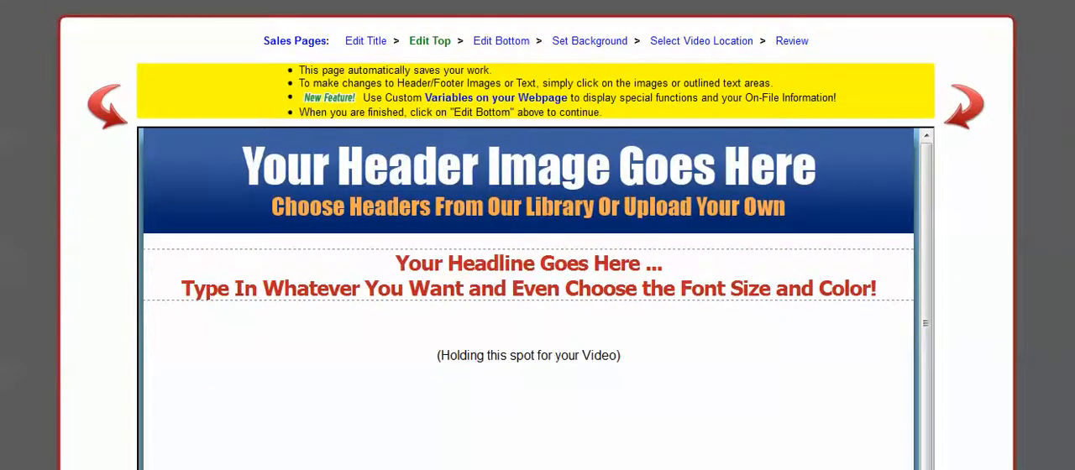
scroll(538, 235, up, 1)
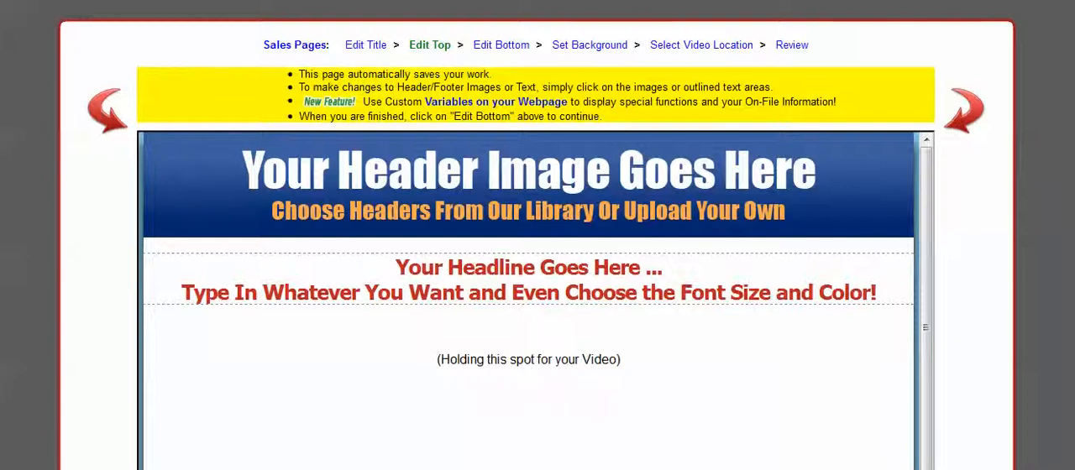
click(484, 168)
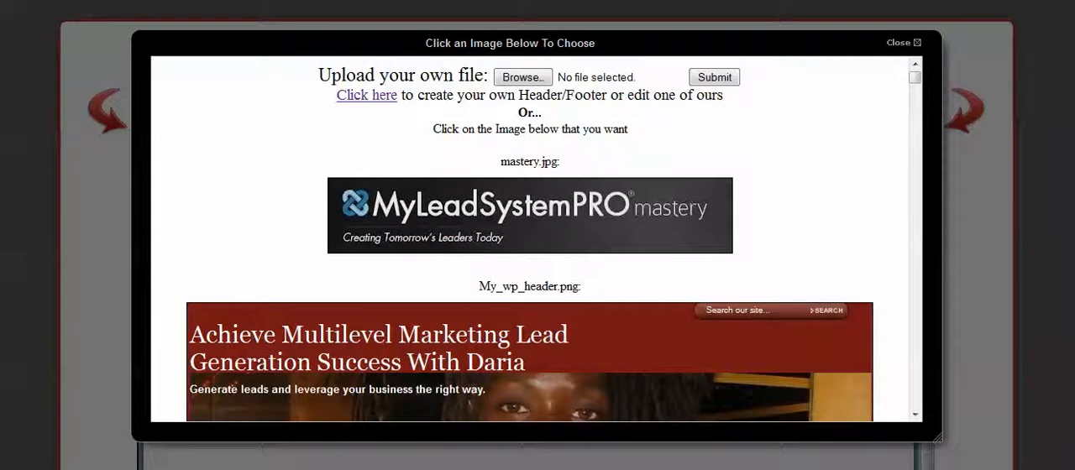
mouse_move(915, 78)
mouse_down()
mouse_move(915, 135)
mouse_move(915, 78)
mouse_up()
click(904, 43)
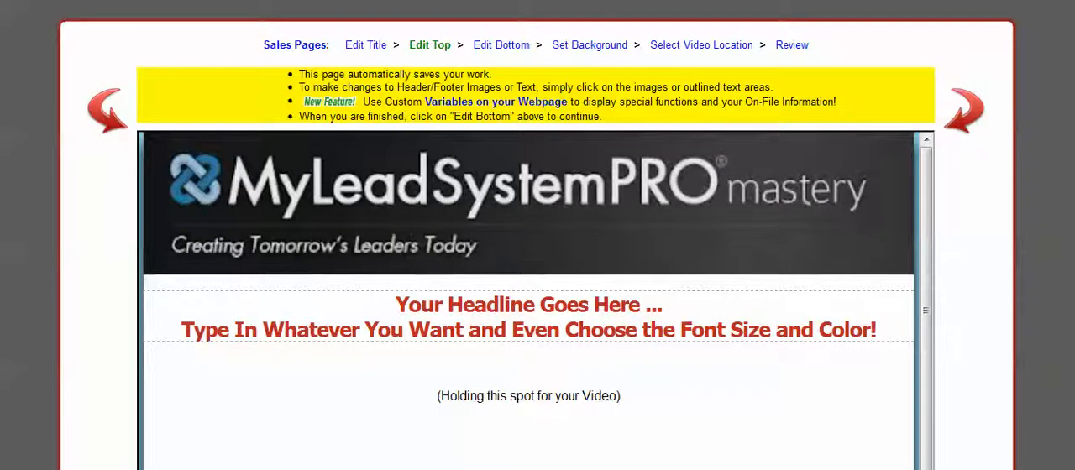
Step: Replace the placeholder headline text with "Want A Life Changing Six- Figure Income..."
click(464, 332)
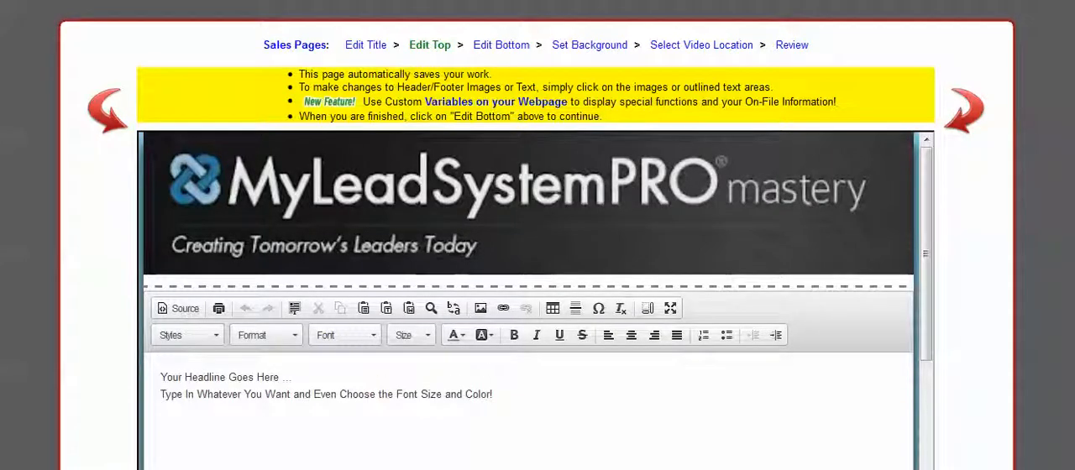
drag(161, 377, 494, 395)
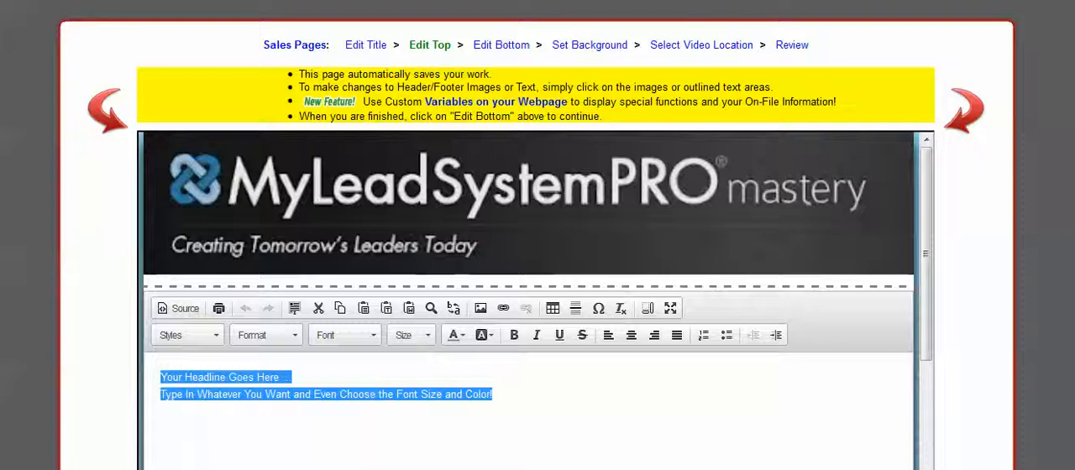
text(Want)
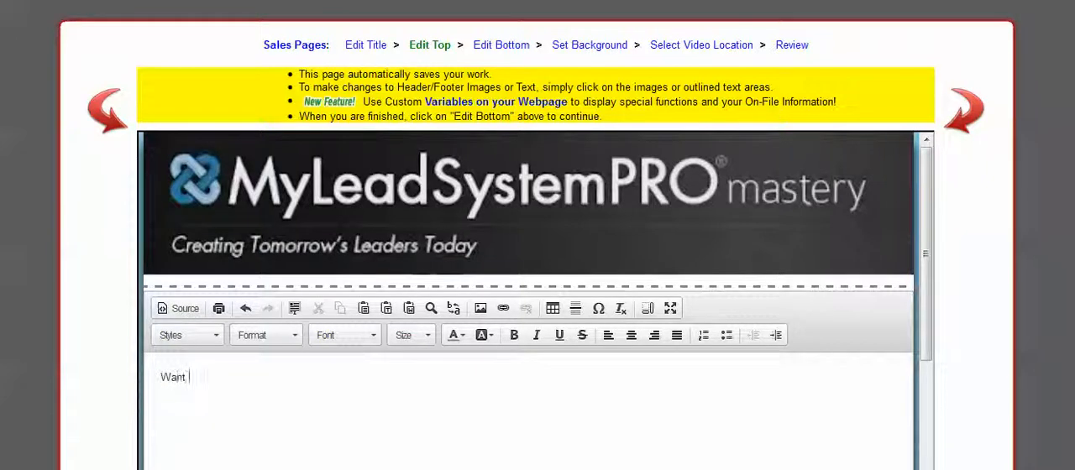
text( a)
key(BackSpace)
text(A)
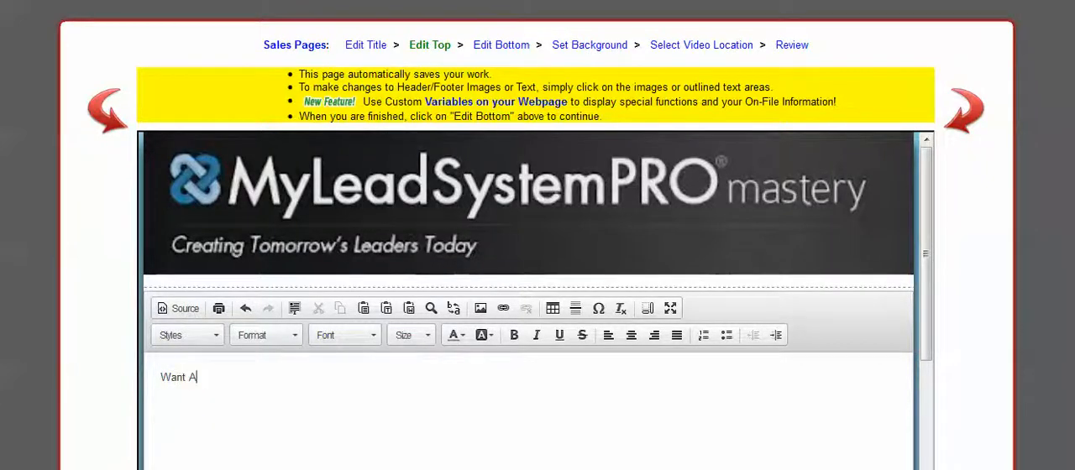
text( Life Chan)
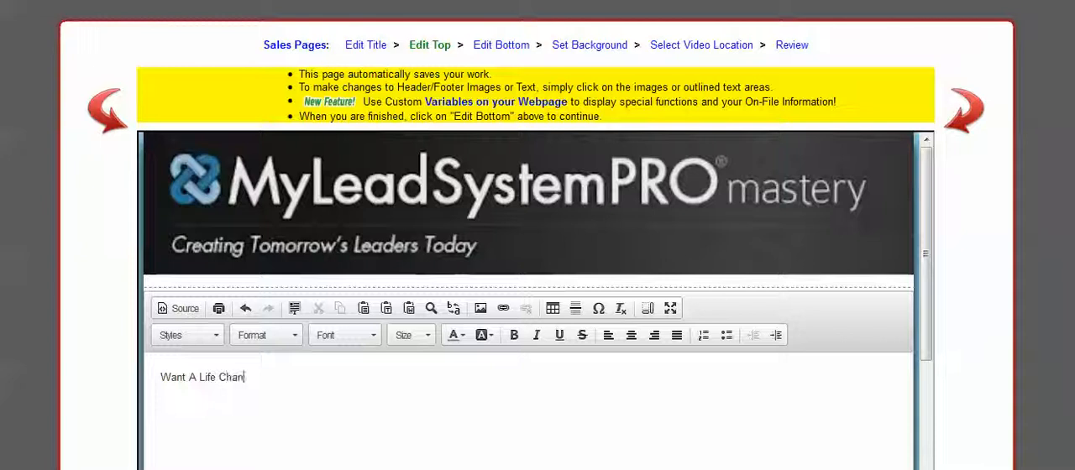
text(ging)
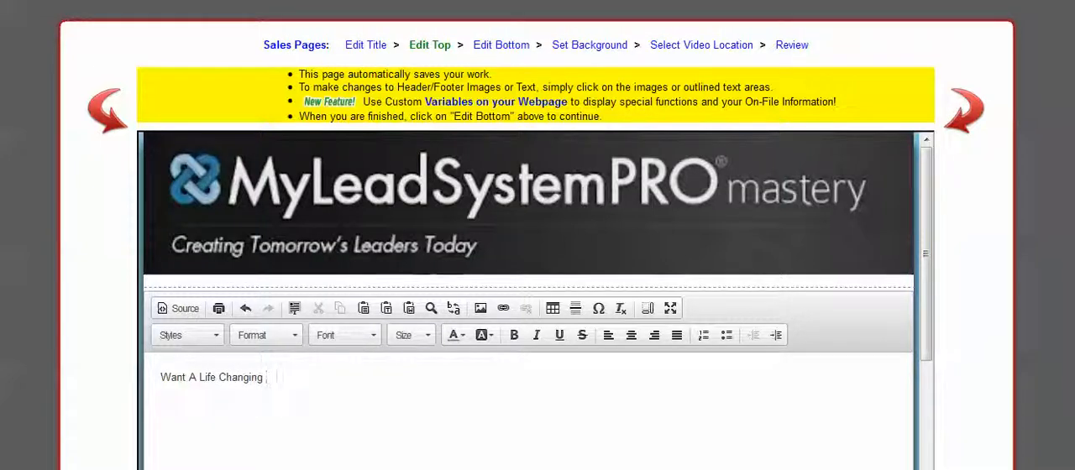
text( Six)
key(BackSpace)
text(- Figure)
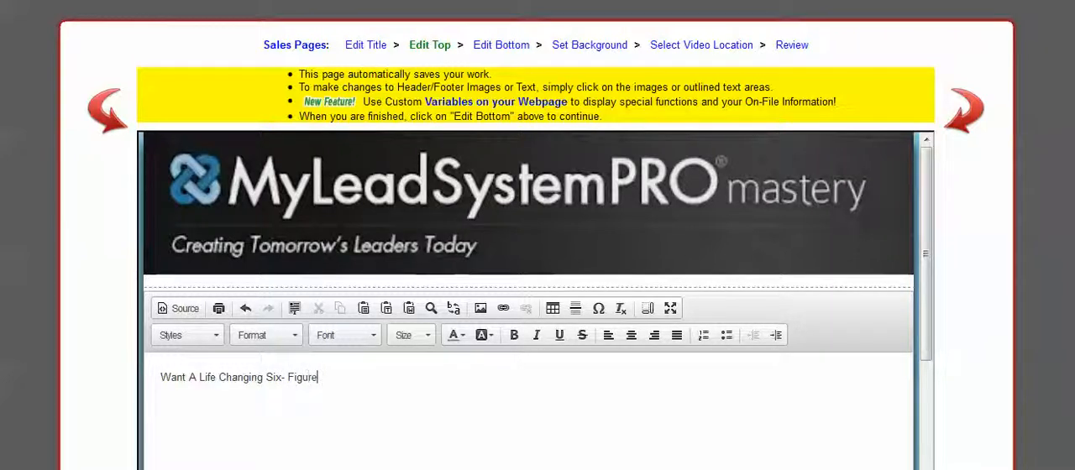
text( Inc)
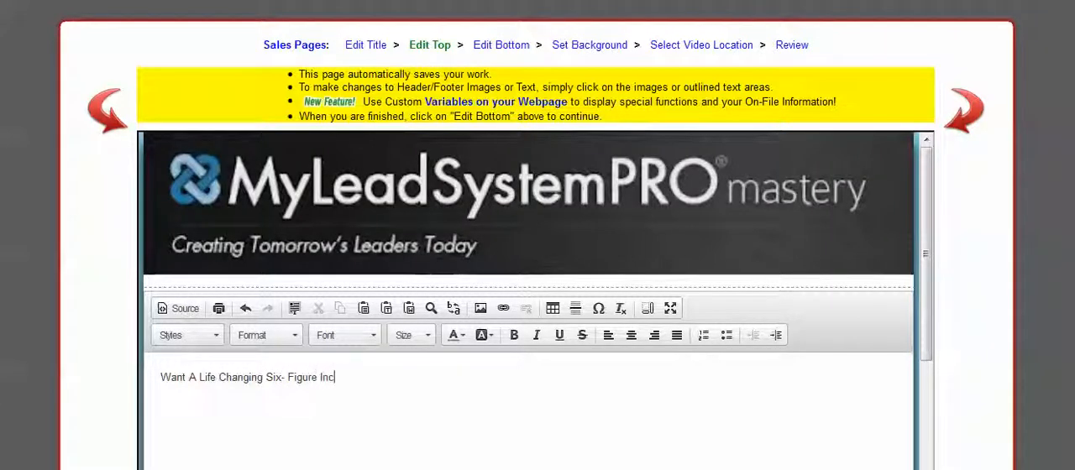
text(ome...)
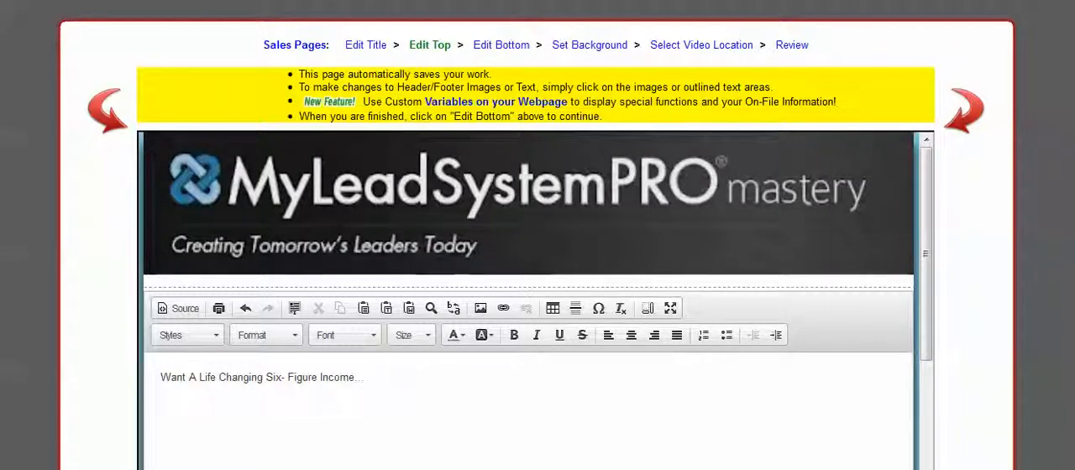
Step: Start a new paragraph below the first headline line with "Discover The Exact 3 Steps"
key(Return)
text(The)
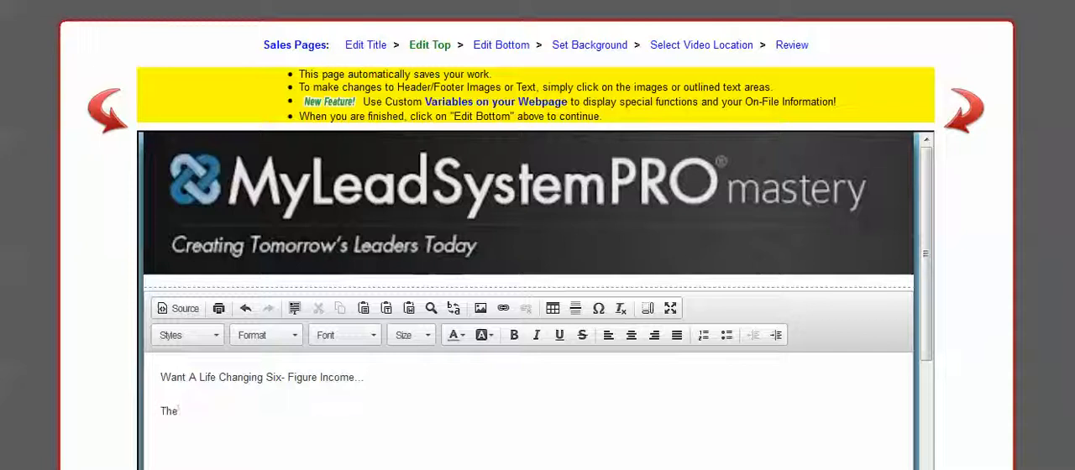
key(BackSpace)
key(BackSpace)
key(BackSpace)
text(Discoverthe)
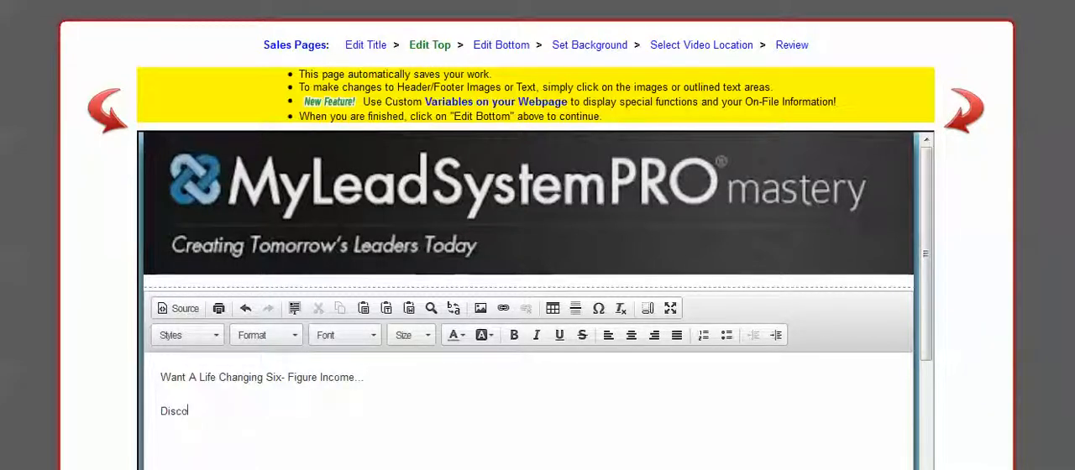
key(BackSpace)
key(BackSpace)
key(BackSpace)
key(BackSpace)
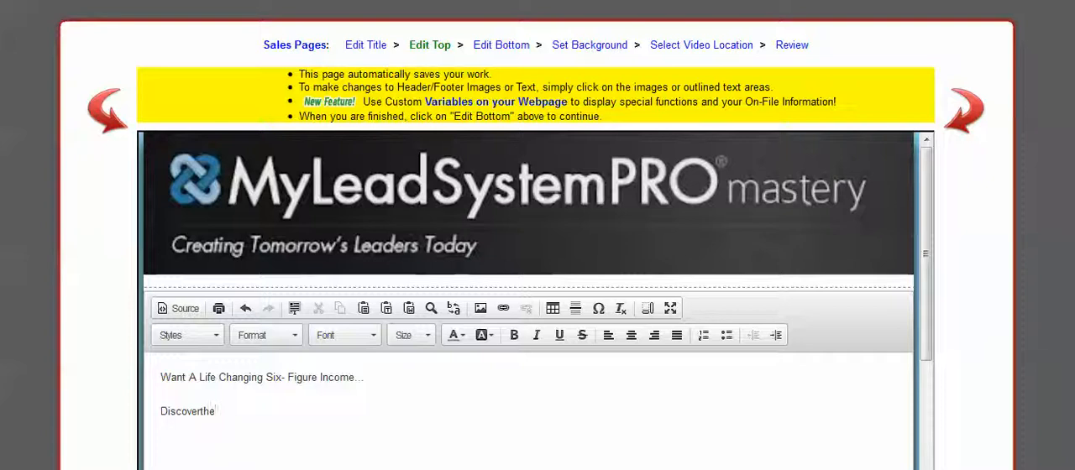
text(The Exact 3 st)
key(BackSpace)
key(BackSpace)
text(Ste)
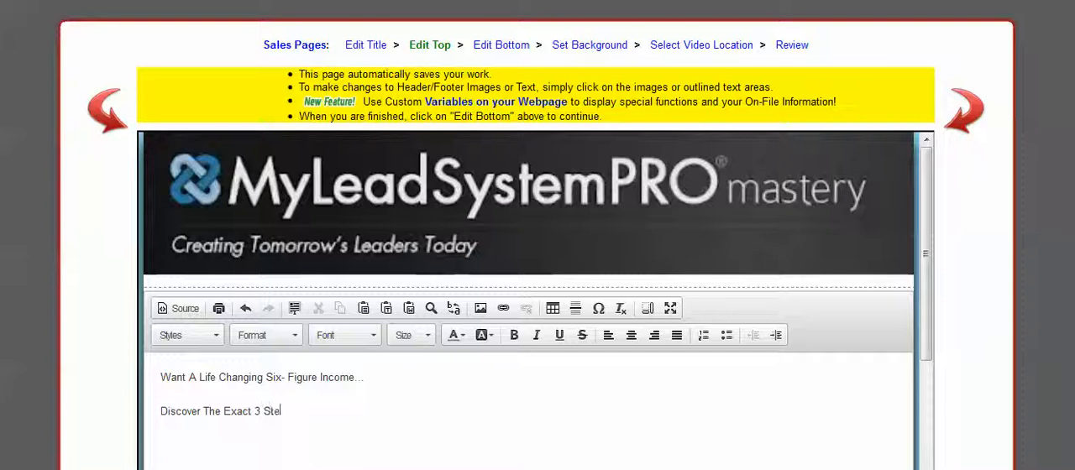
text(ps t)
Step: Complete the second headline line with "That Every Huge Internet Marketer Must Take!" after "Discover The Exact 3 Steps"
key(BackSpace)
text(That Every )
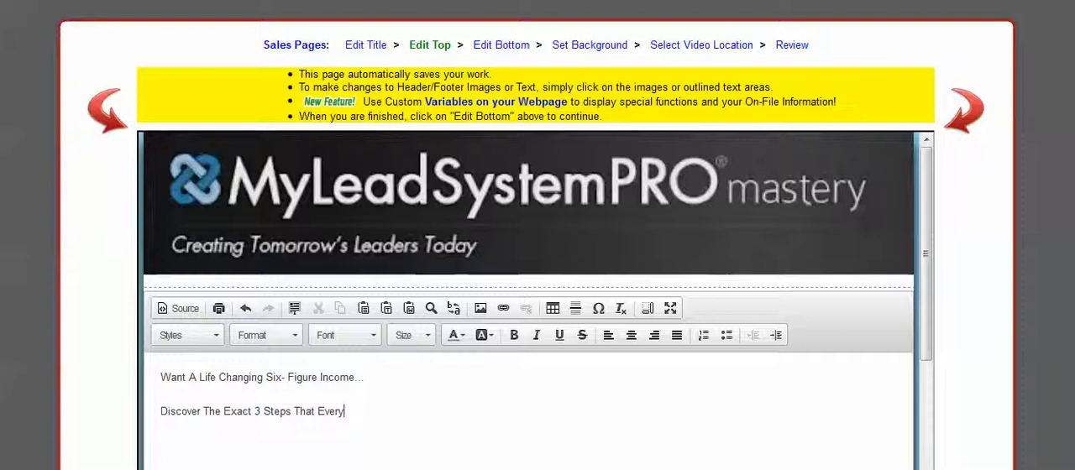
text(Hun)
text(e Inte)
text(rnet )
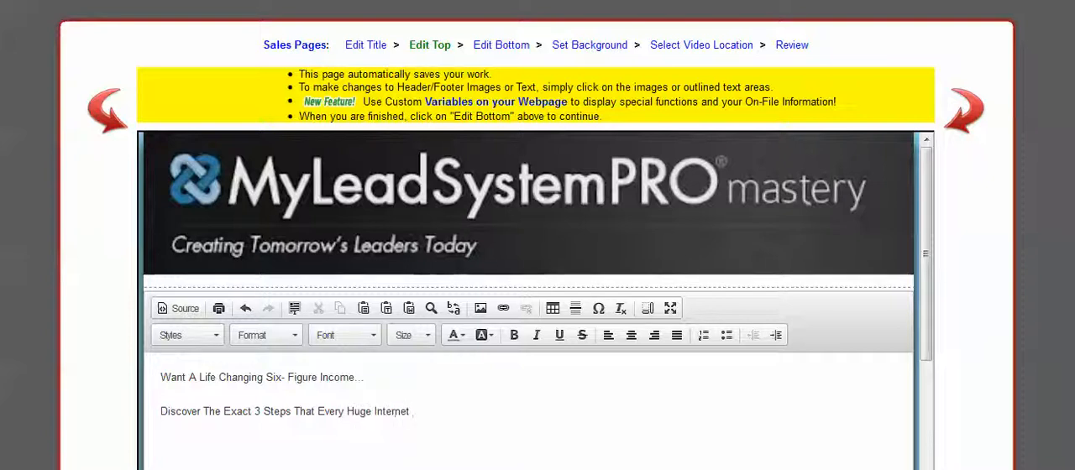
text(Marketer Mu)
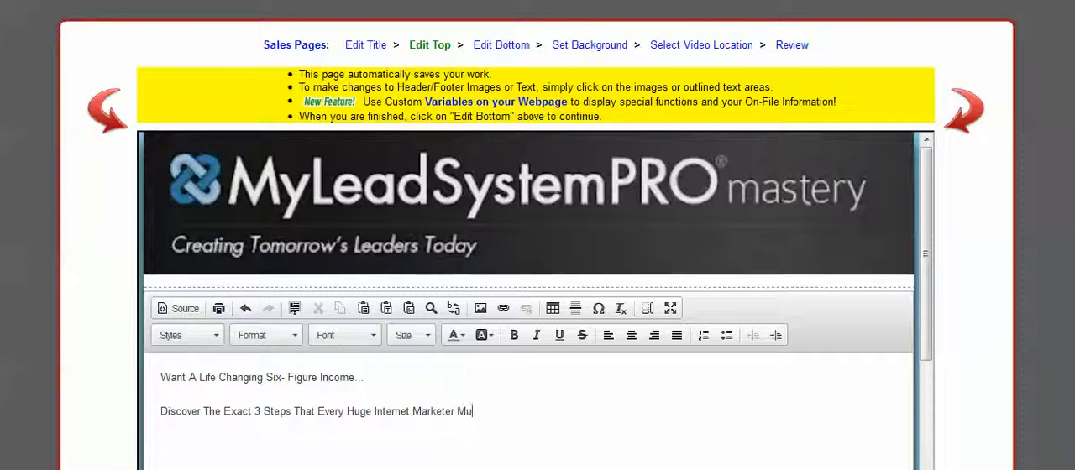
text(st Tak)
text(e..)
text(!)
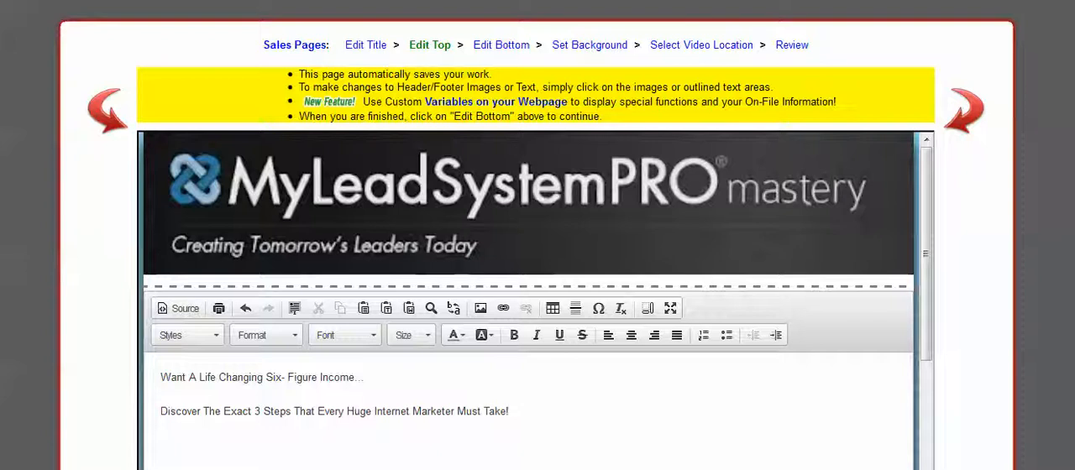
Step: Center both headline lines and color their text red
drag(161, 377, 509, 412)
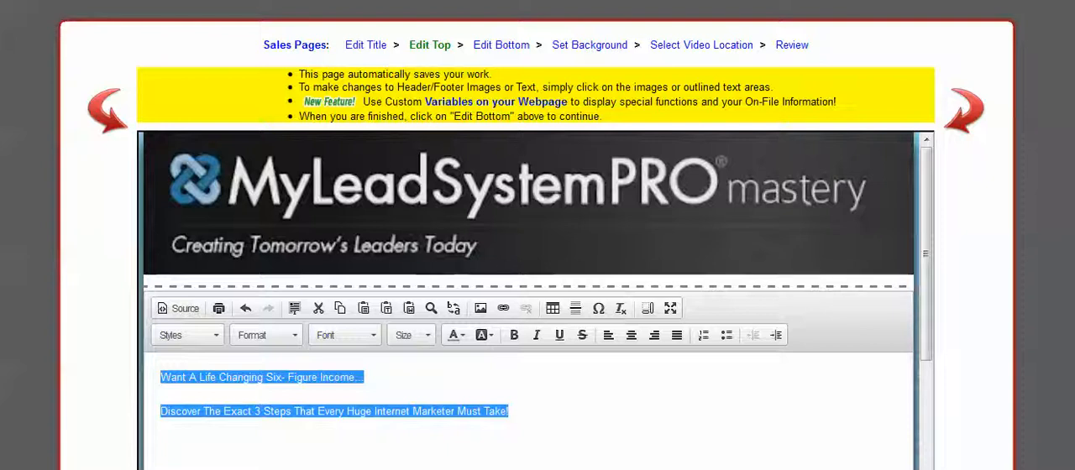
click(631, 336)
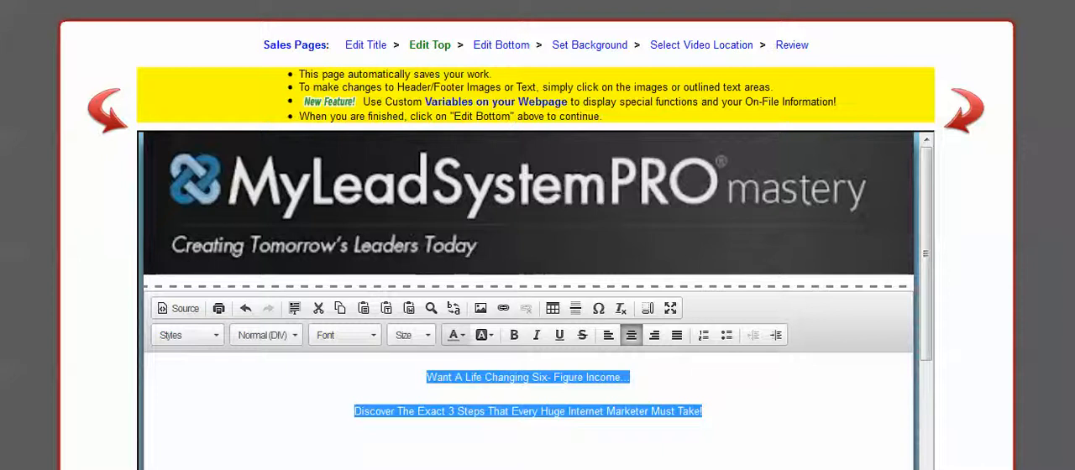
click(453, 335)
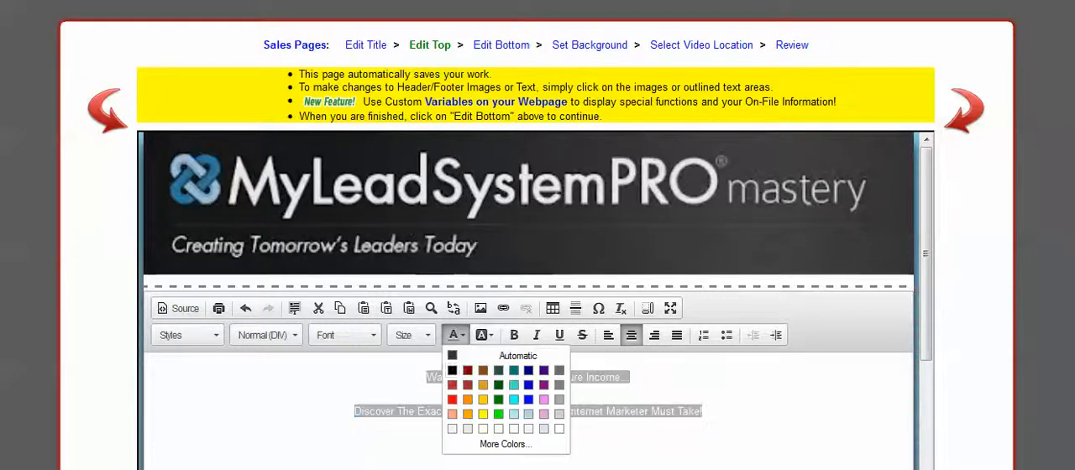
click(452, 400)
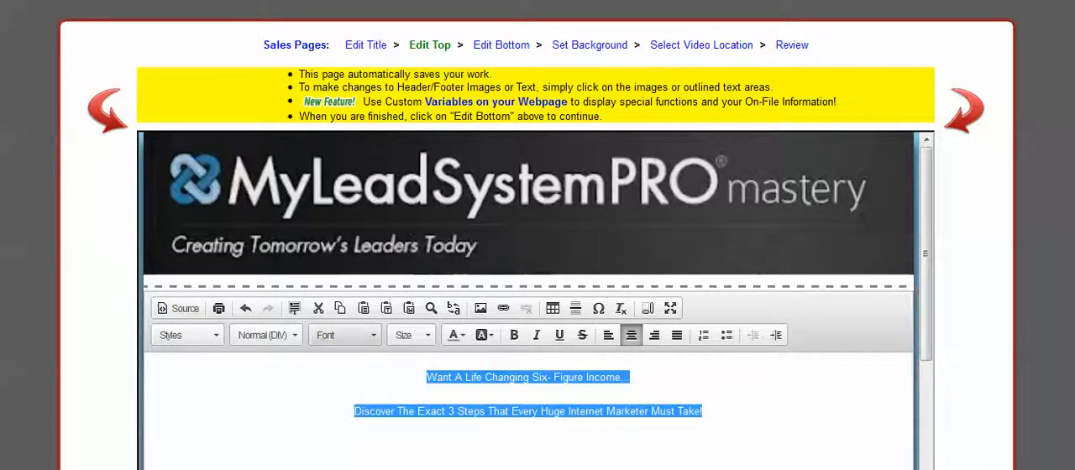
Step: Try the Trebuchet MS font on both headline lines
click(345, 335)
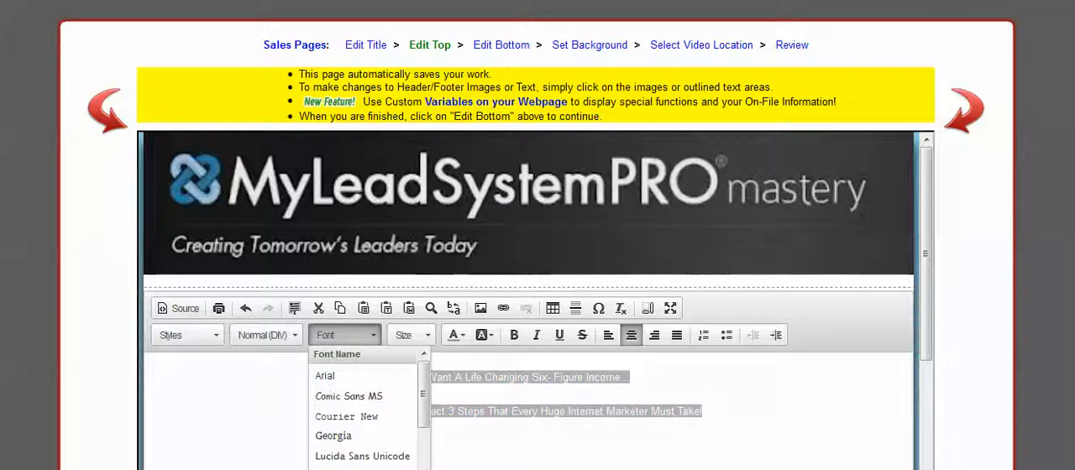
drag(424, 395, 424, 436)
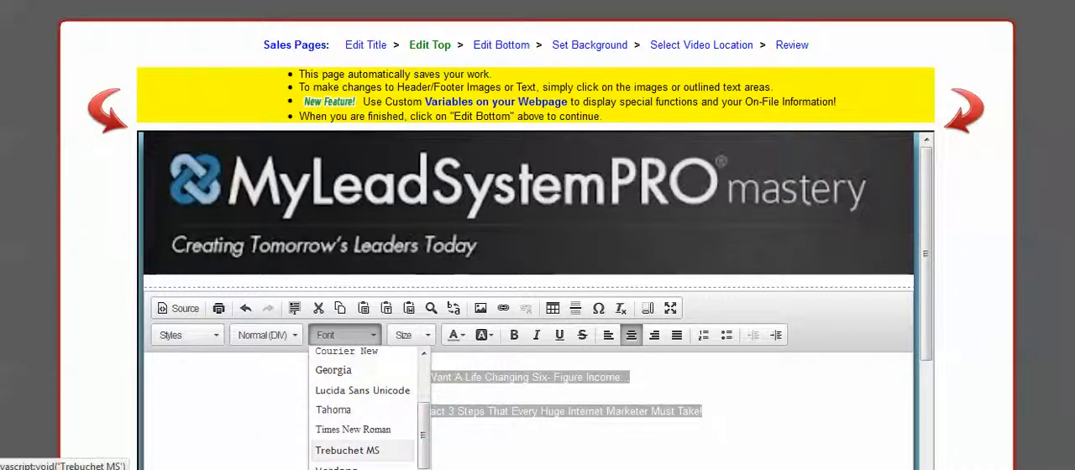
click(347, 450)
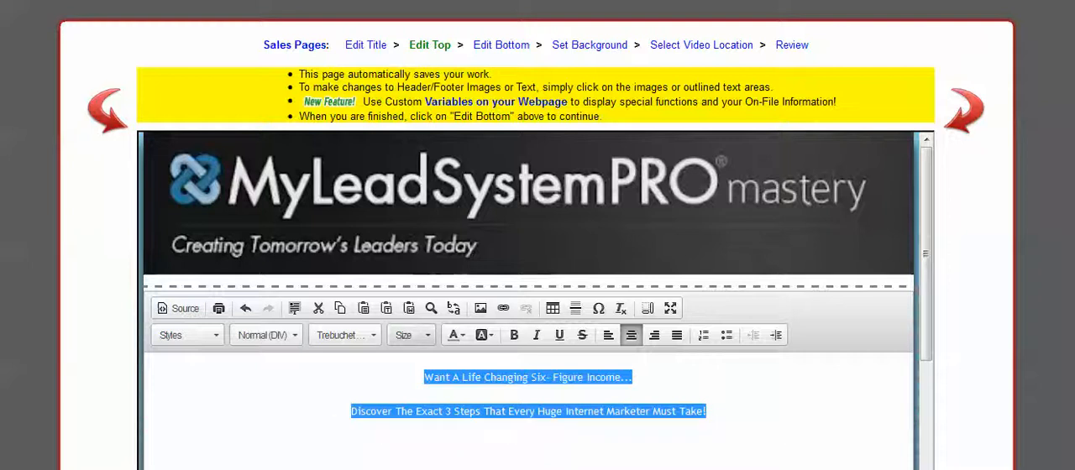
Step: Set both headline lines to Verdana at size 18 and accept the headline edit
click(344, 335)
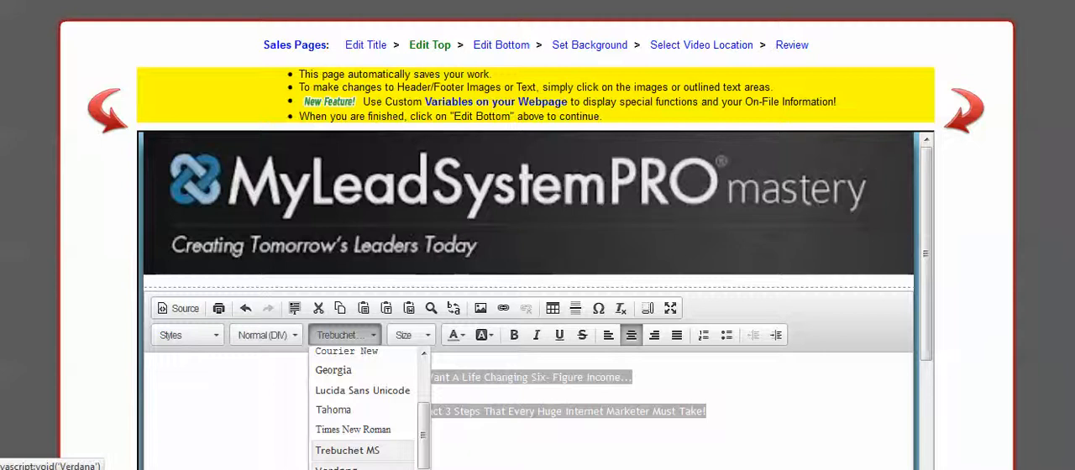
click(336, 468)
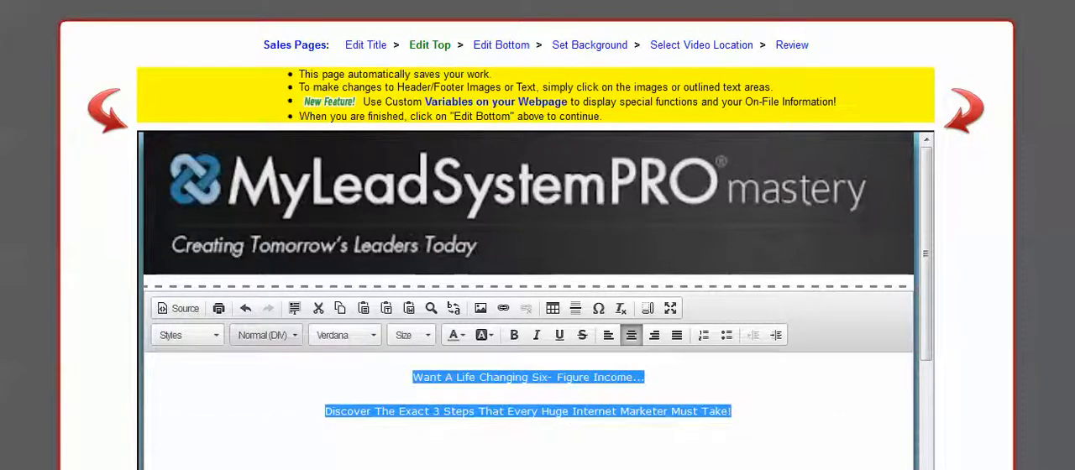
click(416, 335)
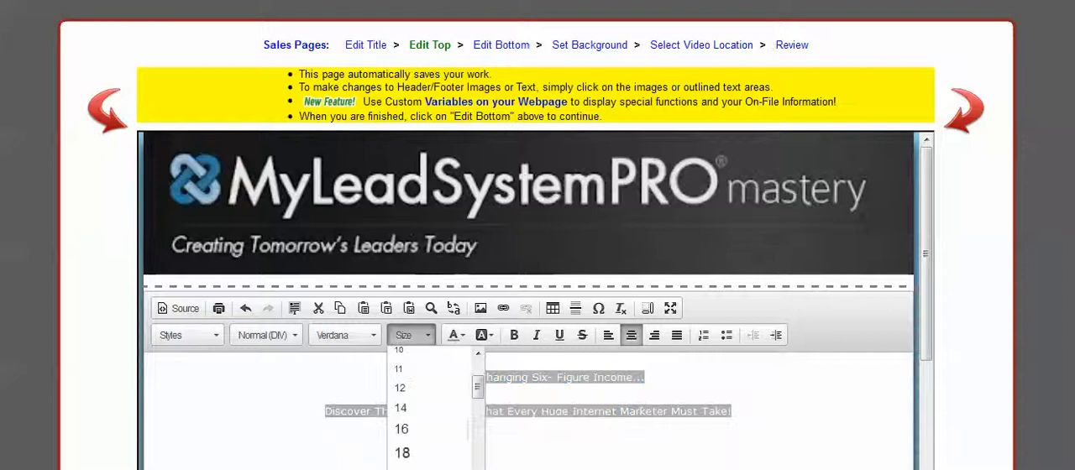
click(402, 453)
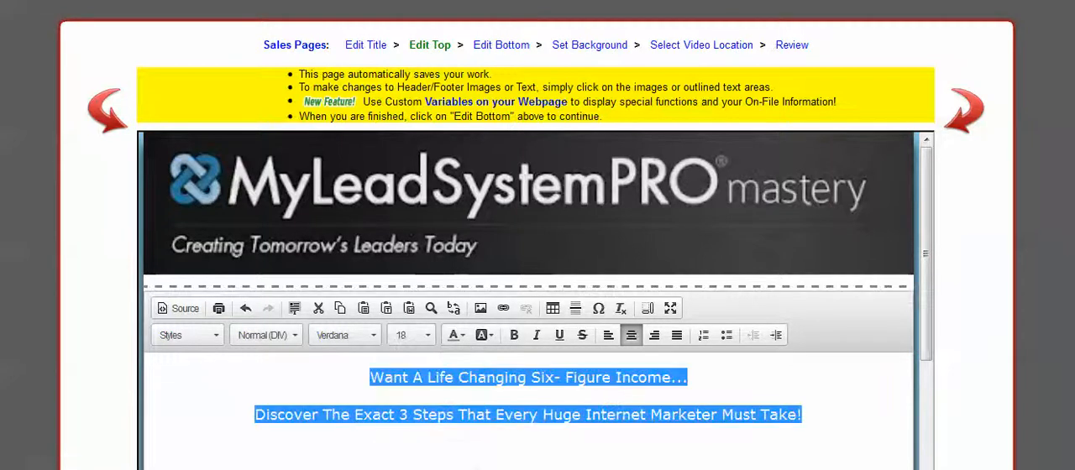
click(475, 414)
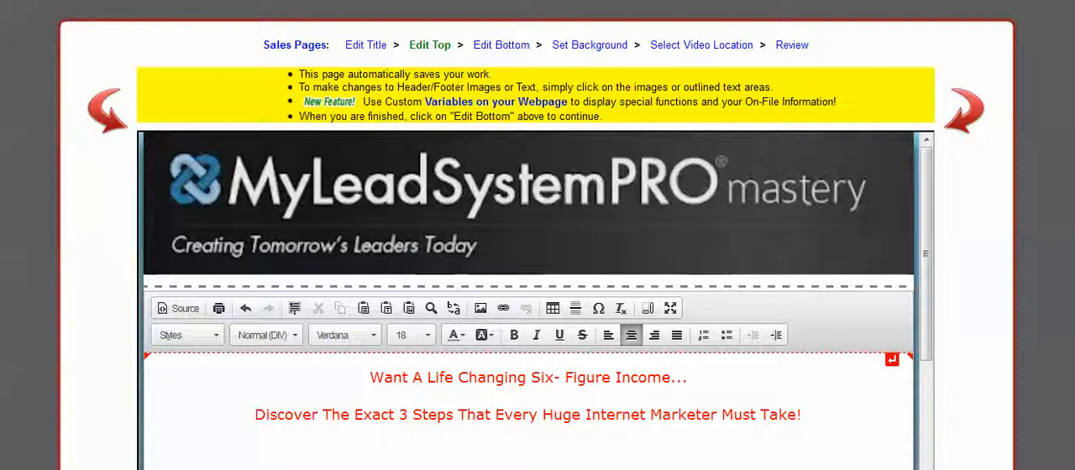
drag(371, 377, 429, 415)
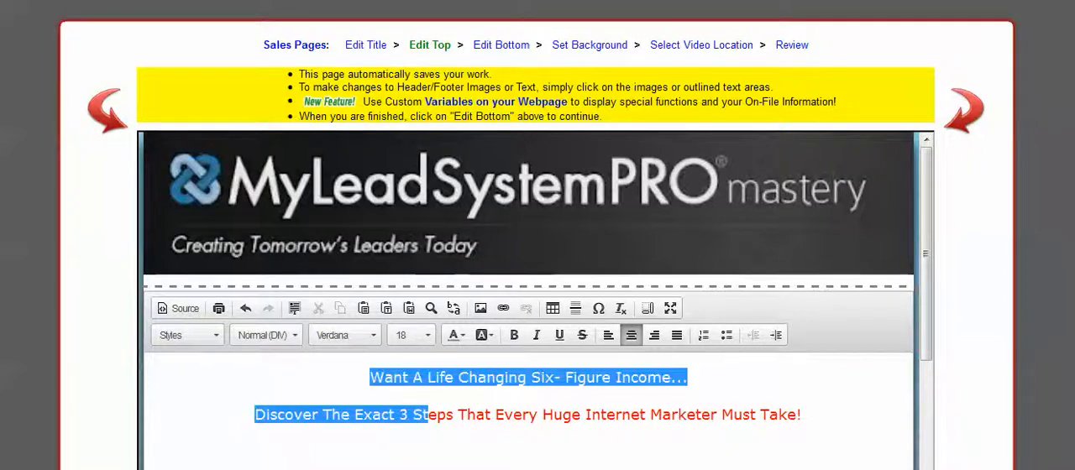
click(530, 395)
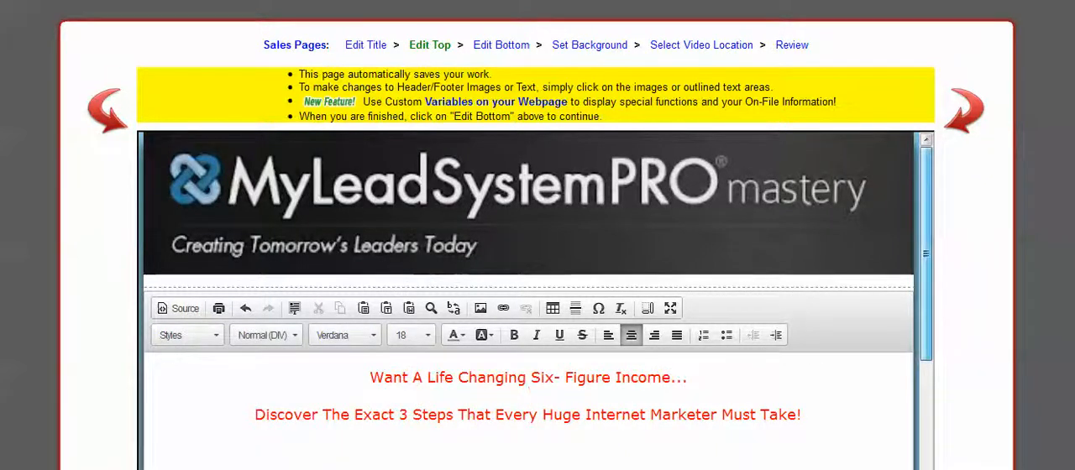
scroll(529, 336, down, 1)
scroll(530, 365, down, 3)
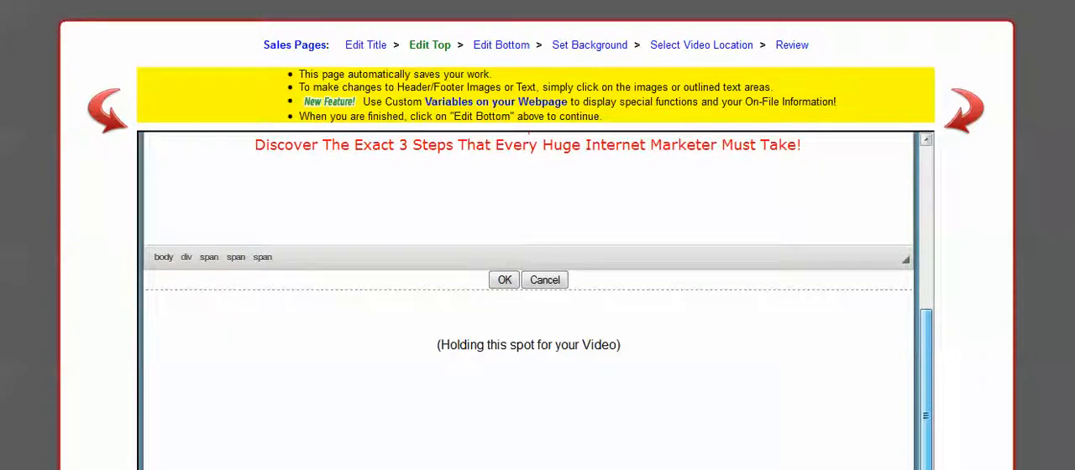
click(505, 279)
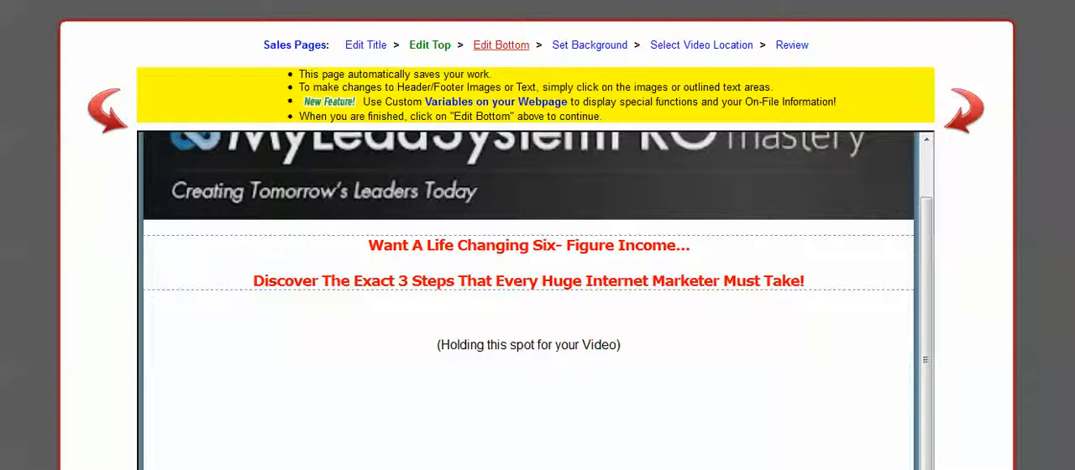
Step: Set the page's bottom content to show under the video with no delay, and delete its placeholder text
click(501, 45)
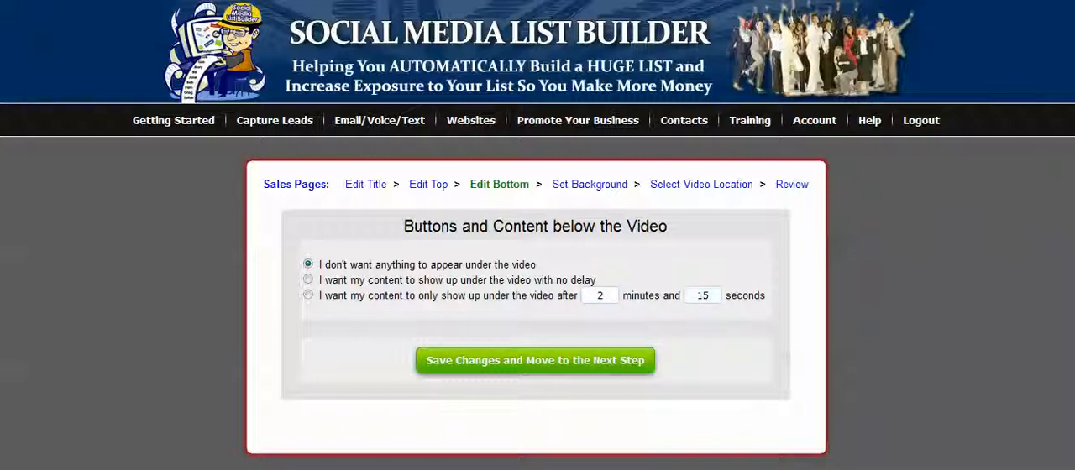
click(308, 279)
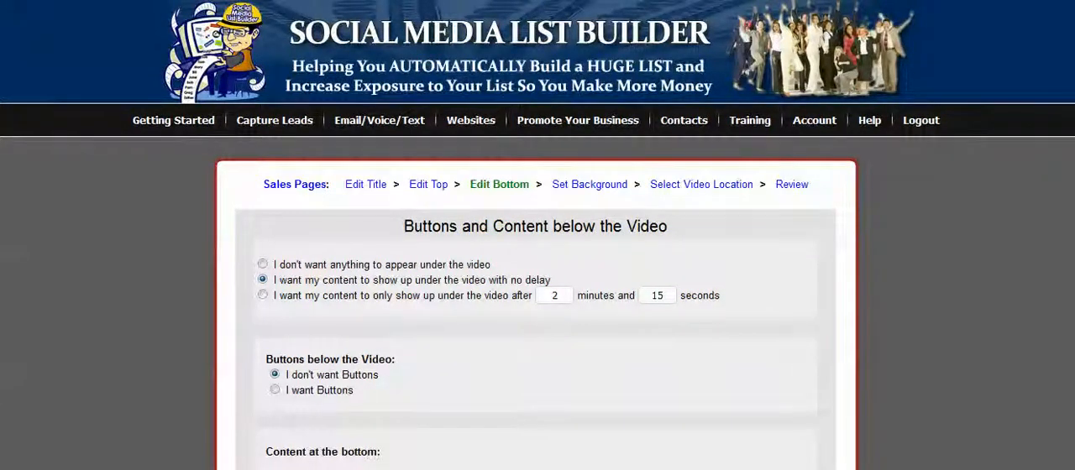
scroll(538, 236, down, 4)
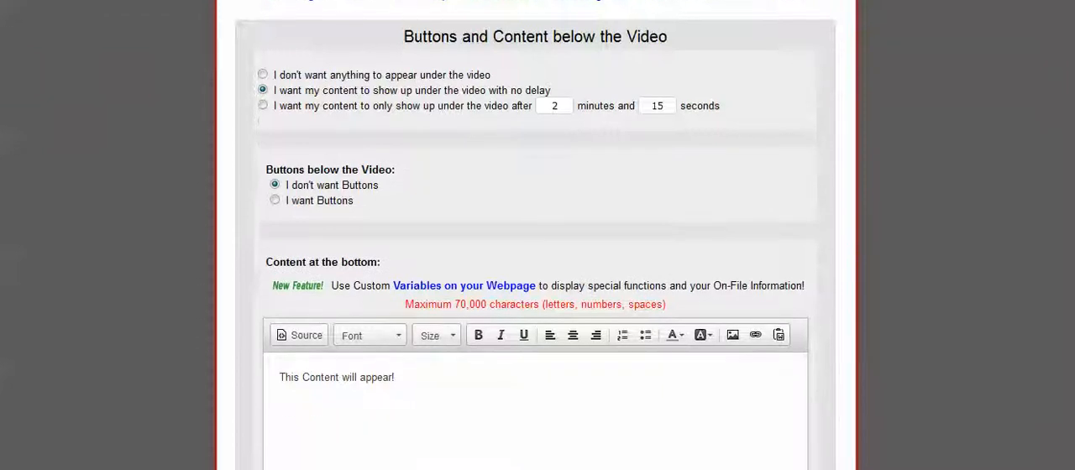
scroll(537, 235, down, 1)
scroll(538, 236, up, 1)
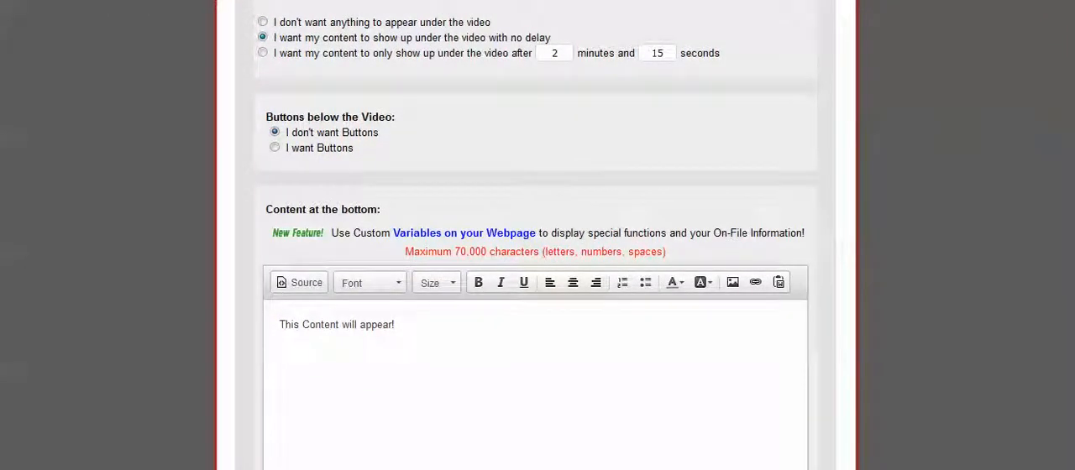
triple_click(337, 325)
key(Delete)
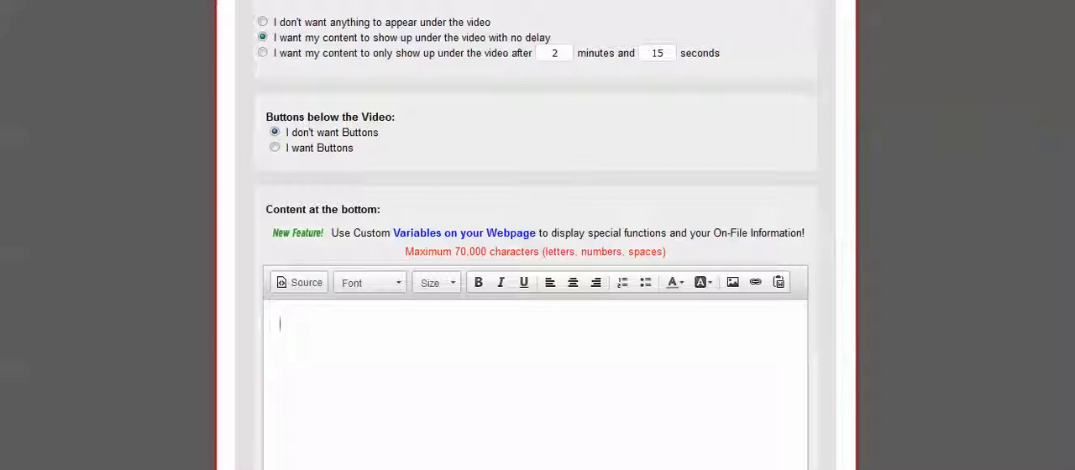
Step: Enable buttons below the video and label button 1 "I Want the 3 Steps"
click(275, 148)
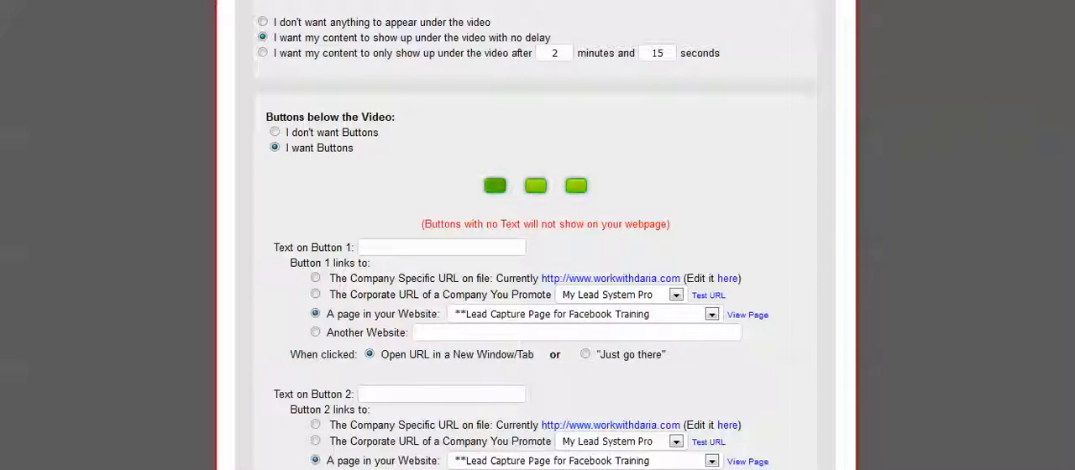
click(437, 247)
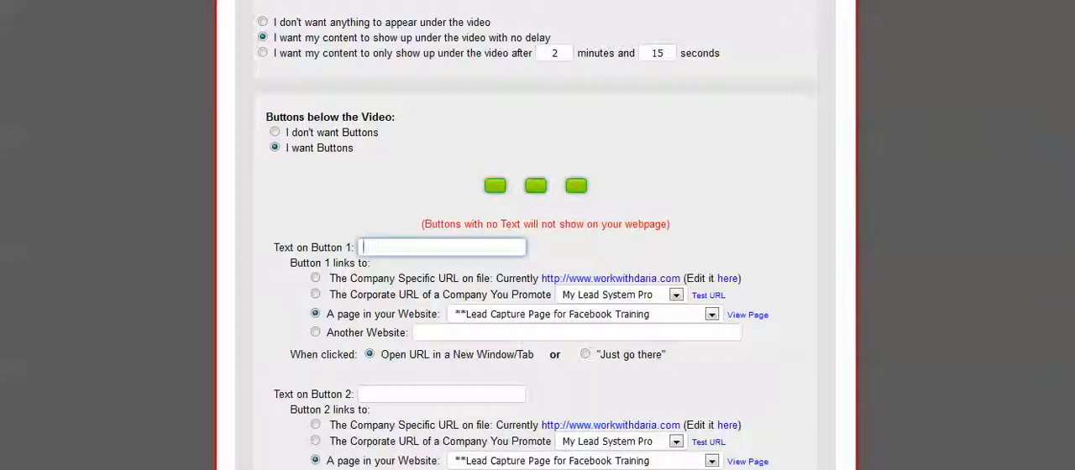
text(I)
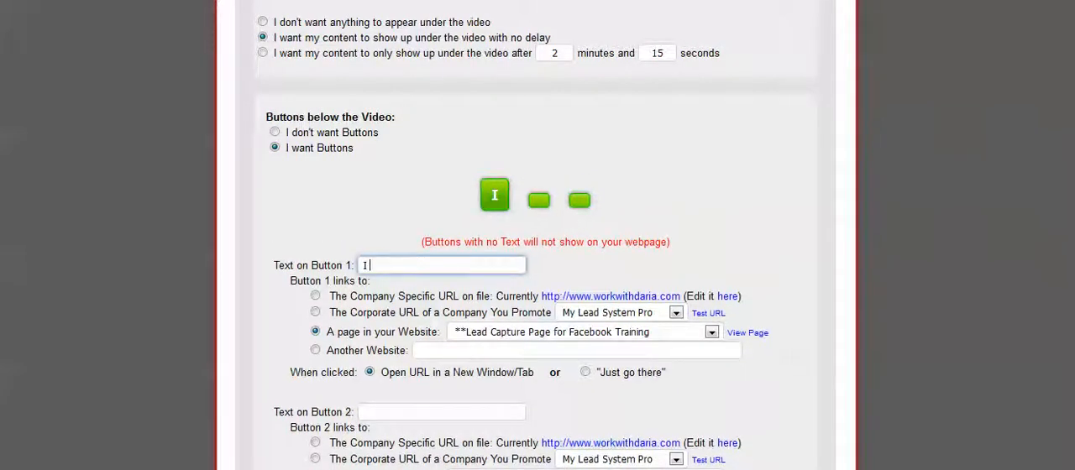
text( Want )
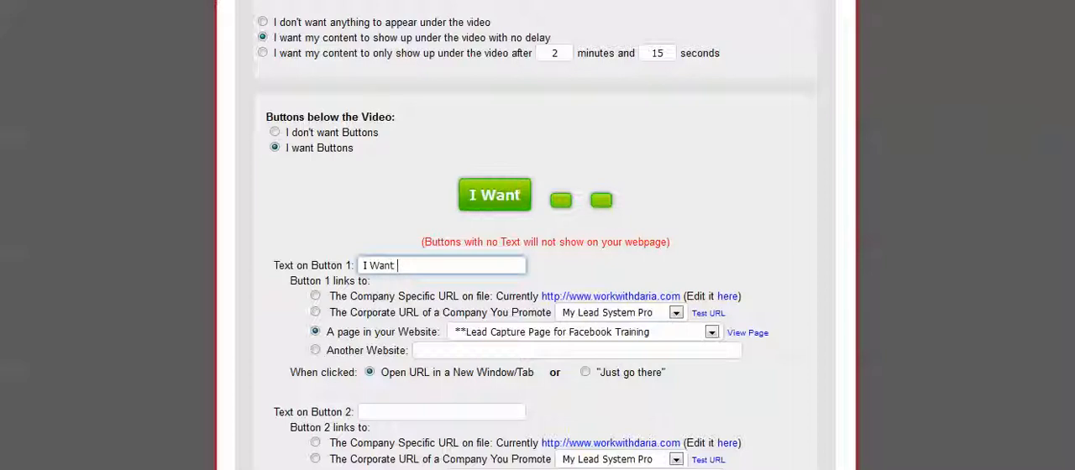
text(te)
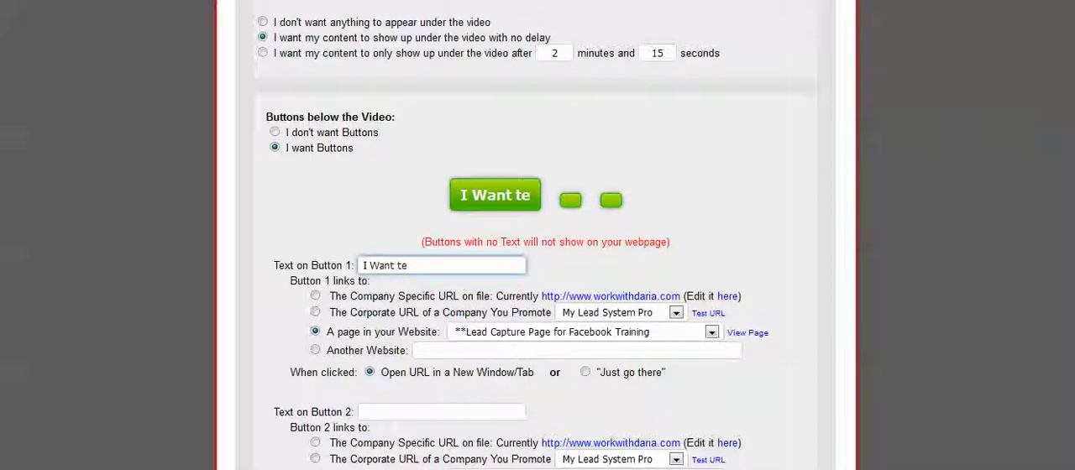
key(BackSpace)
text(he)
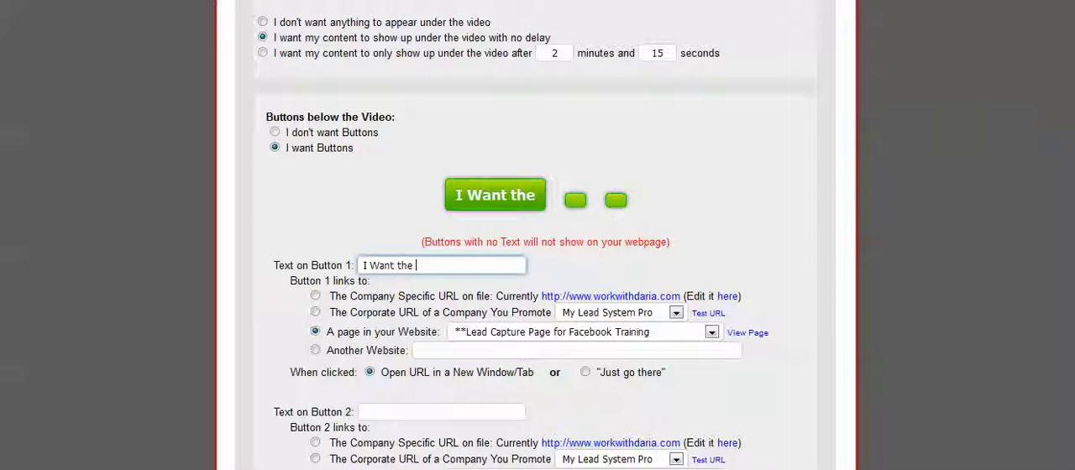
text( 3 s)
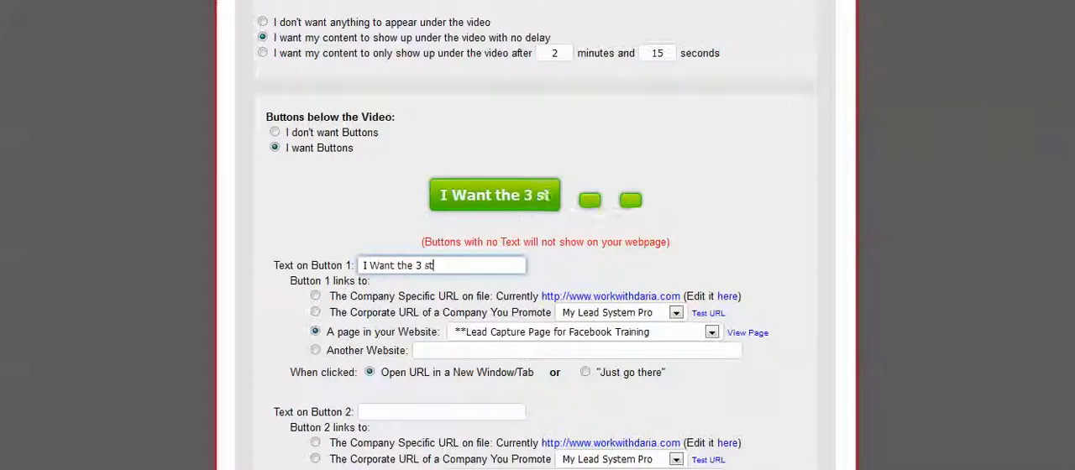
key(BackSpace)
text(Steps)
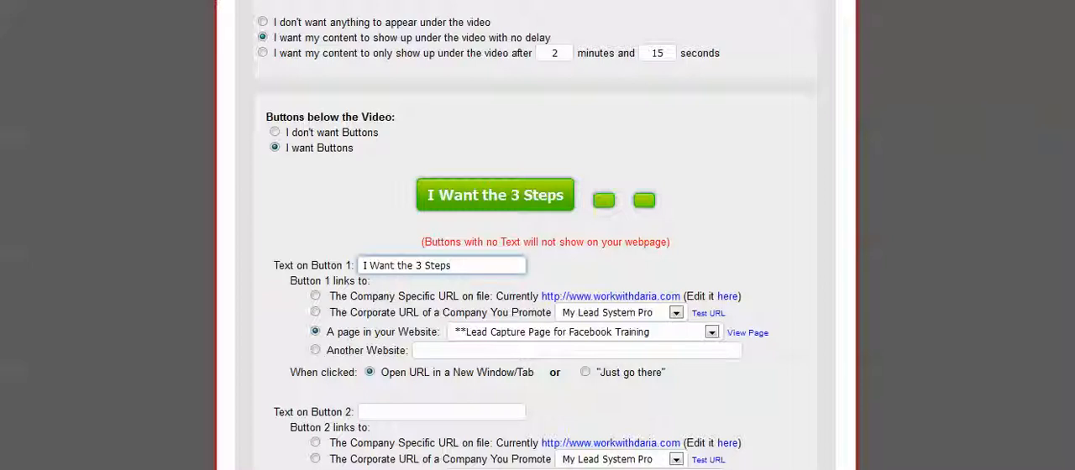
Step: Link button 1 to another website using the Biz Builder Mastery Trial - Simple campaign's capture page link, and save the bottom section
click(316, 350)
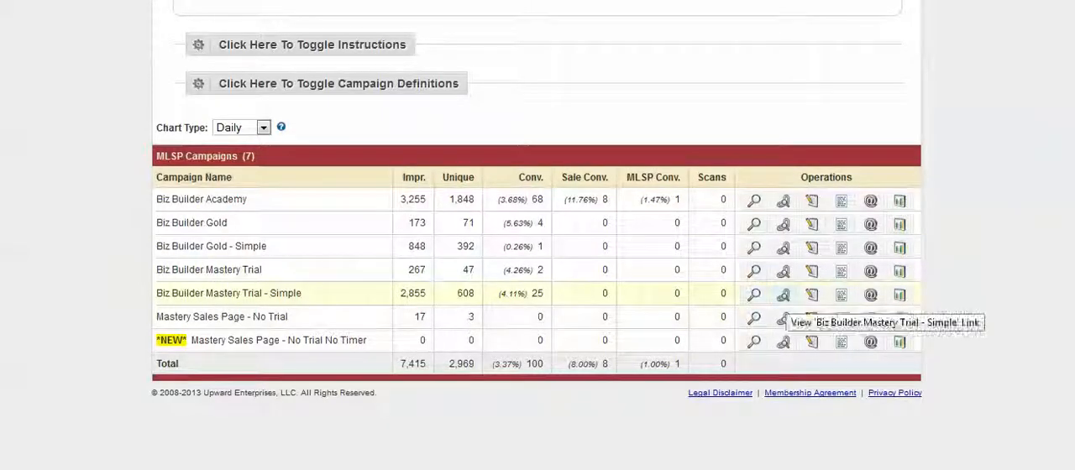
click(754, 295)
right_click(419, 137)
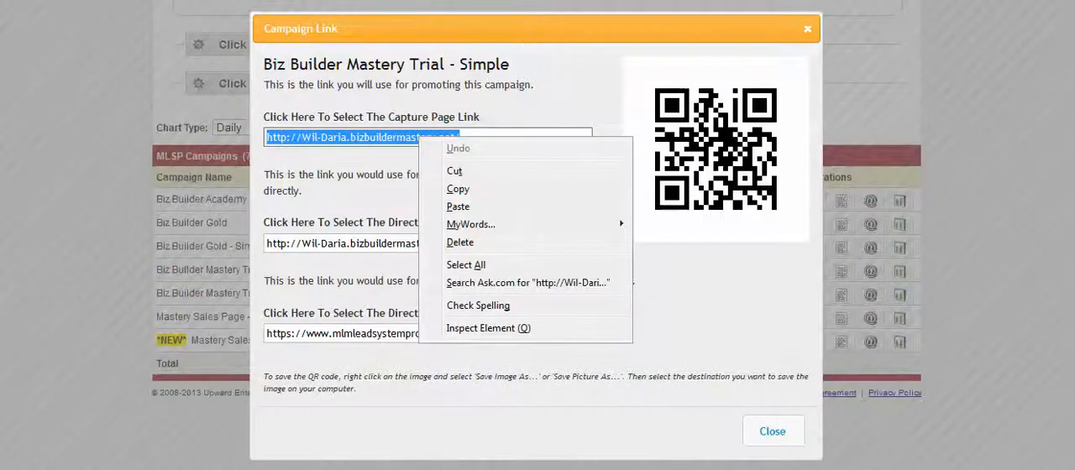
click(458, 189)
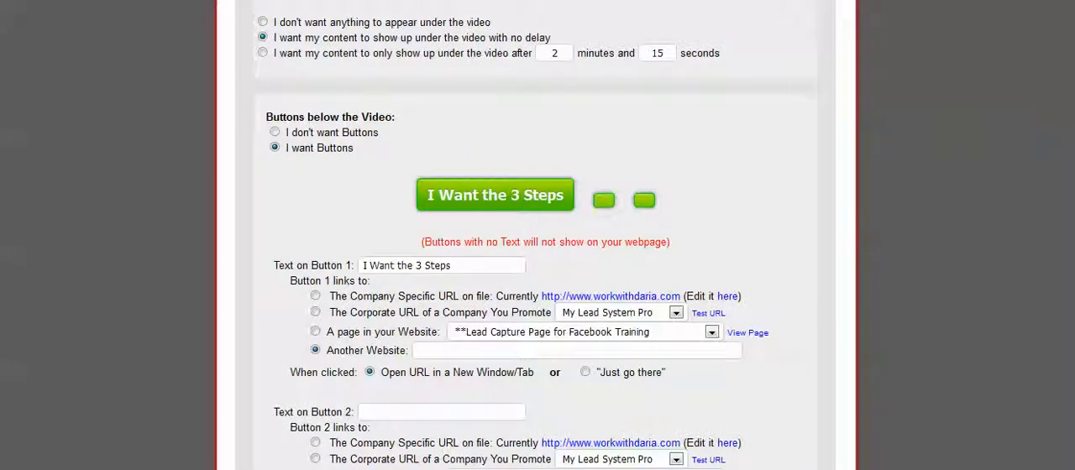
click(577, 352)
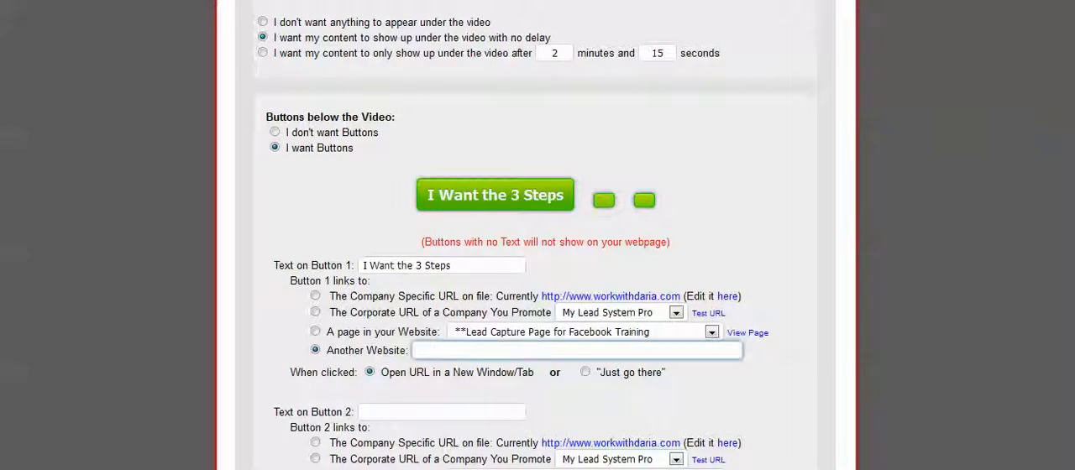
key(ctrl+v)
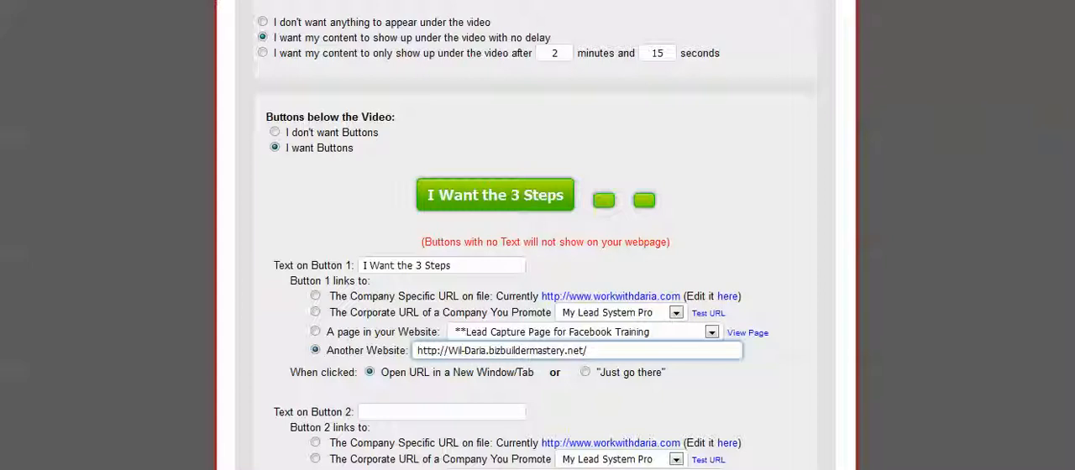
scroll(538, 252, down, 7)
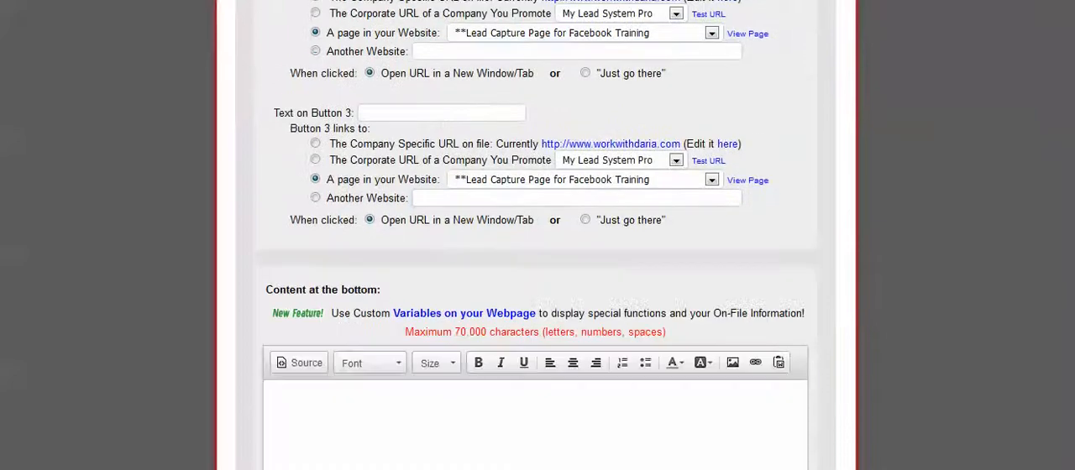
scroll(537, 252, down, 3)
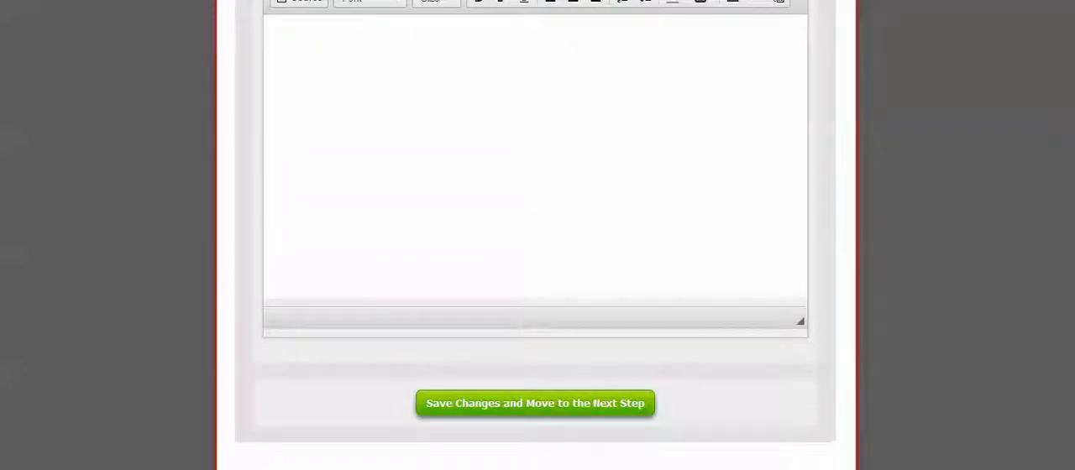
click(535, 404)
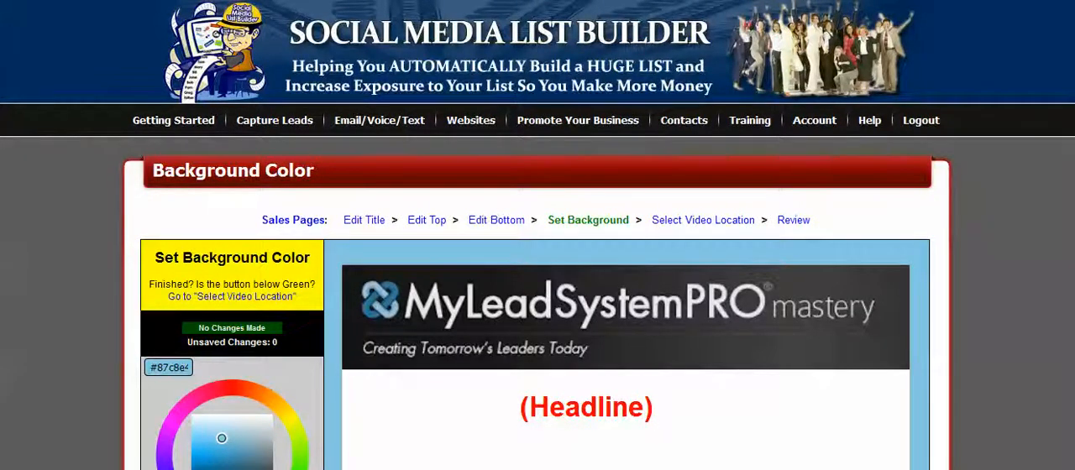
Step: Change the sales page's background color to a dark navy blue
scroll(538, 252, down, 3)
scroll(538, 252, up, 1)
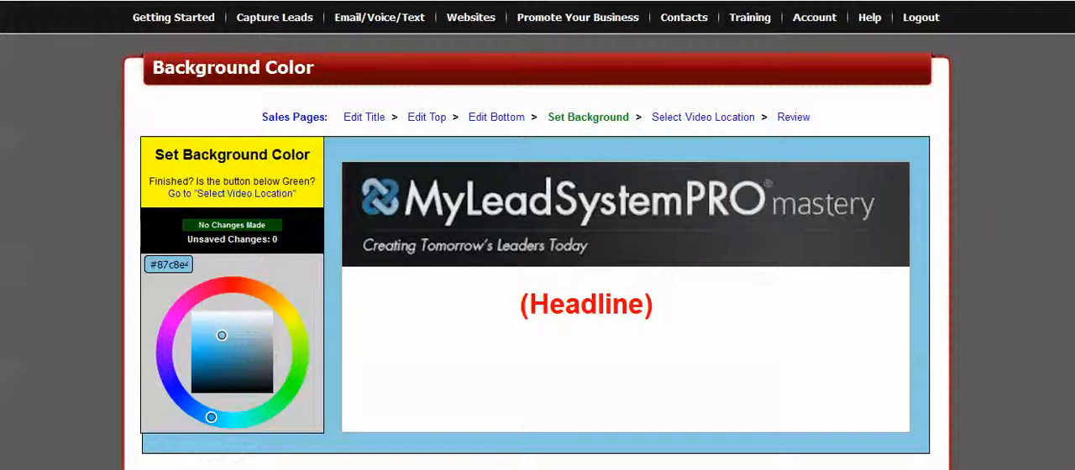
drag(210, 418, 174, 388)
drag(222, 335, 206, 381)
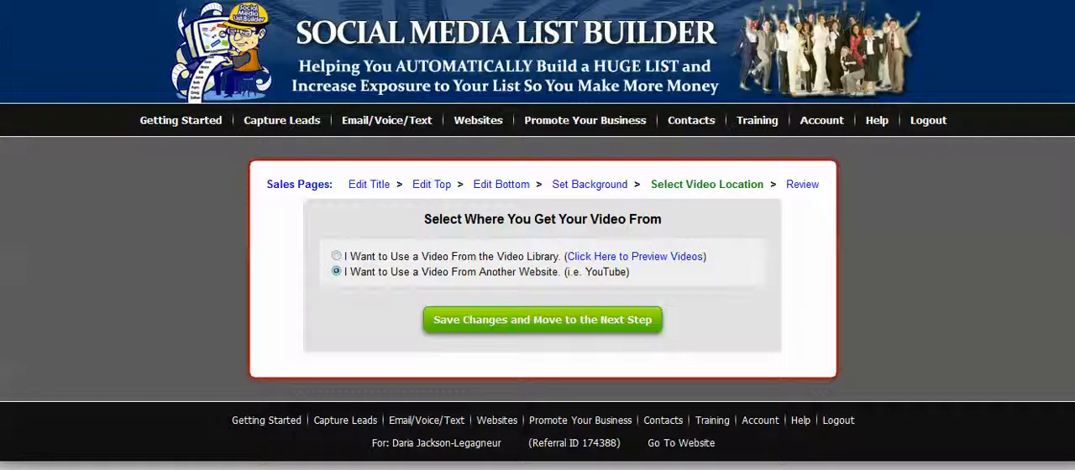
Step: Save another website as the video source and copy the embed code of the YouTube video "MLSP | Why I Upgraded to Mastery"
click(542, 320)
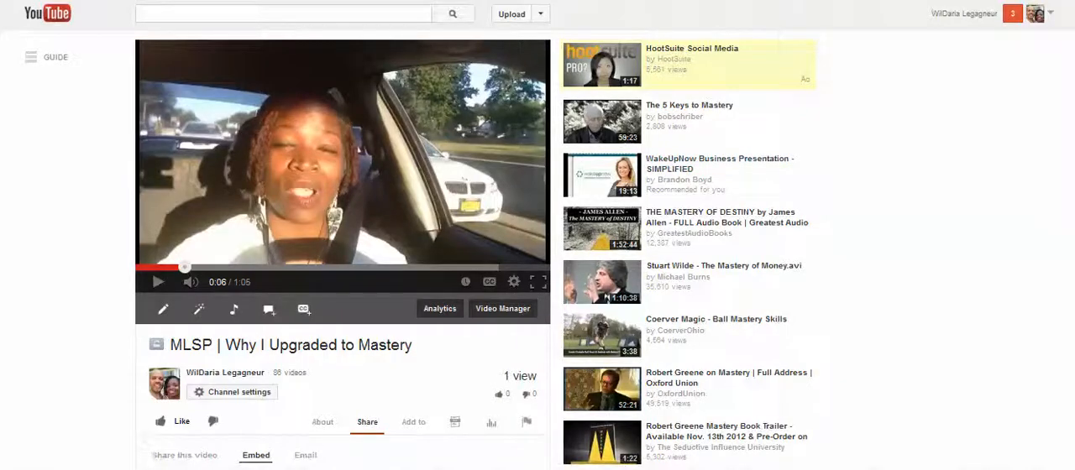
scroll(538, 252, down, 5)
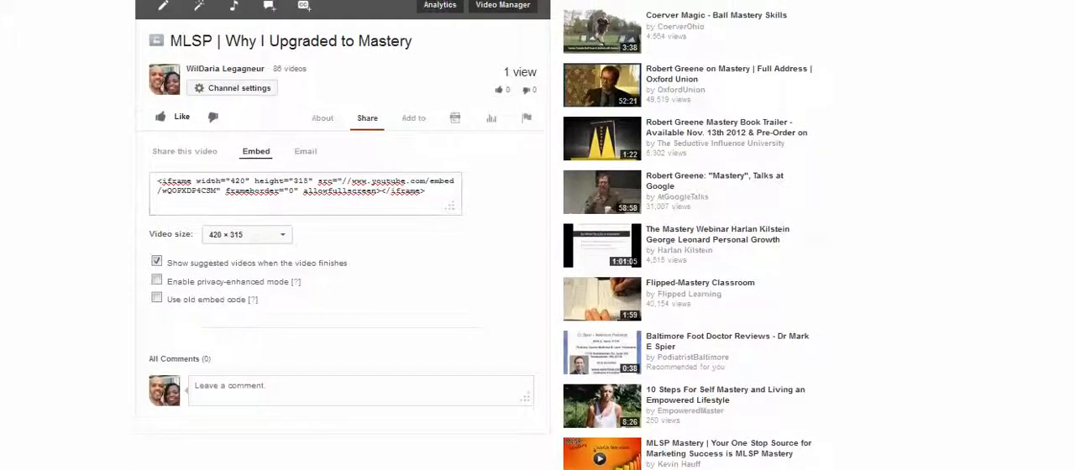
click(305, 187)
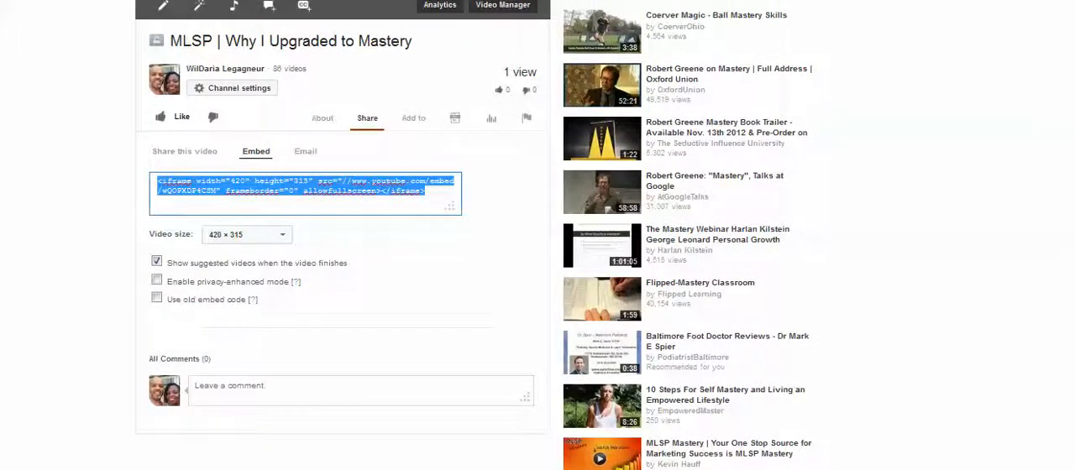
right_click(284, 184)
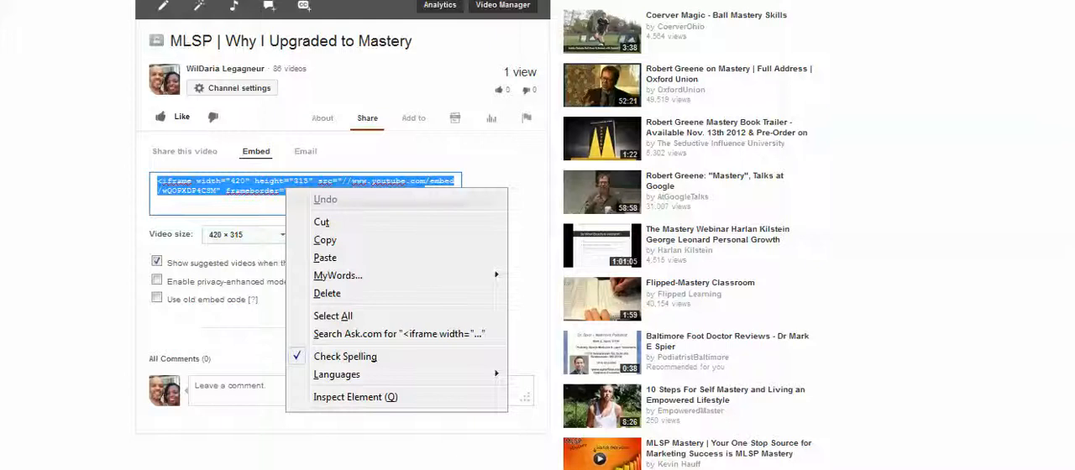
click(317, 238)
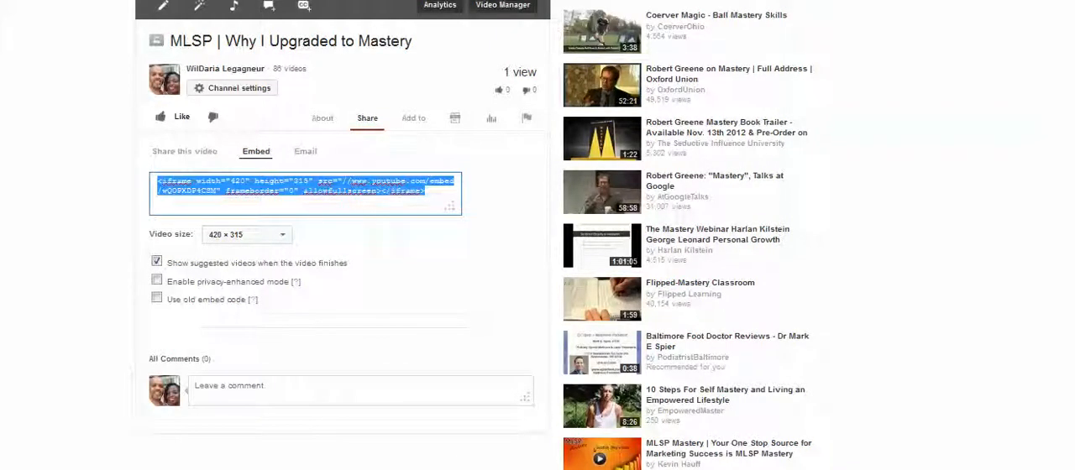
Step: Paste the YouTube embed code as the sales page's custom video, enable automatic start, and save the video settings
key(ctrl+Tab)
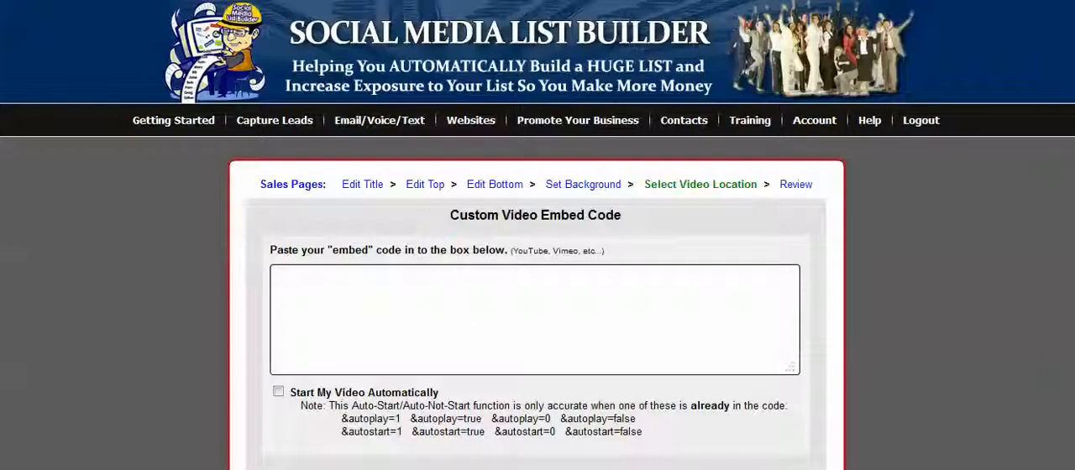
click(554, 315)
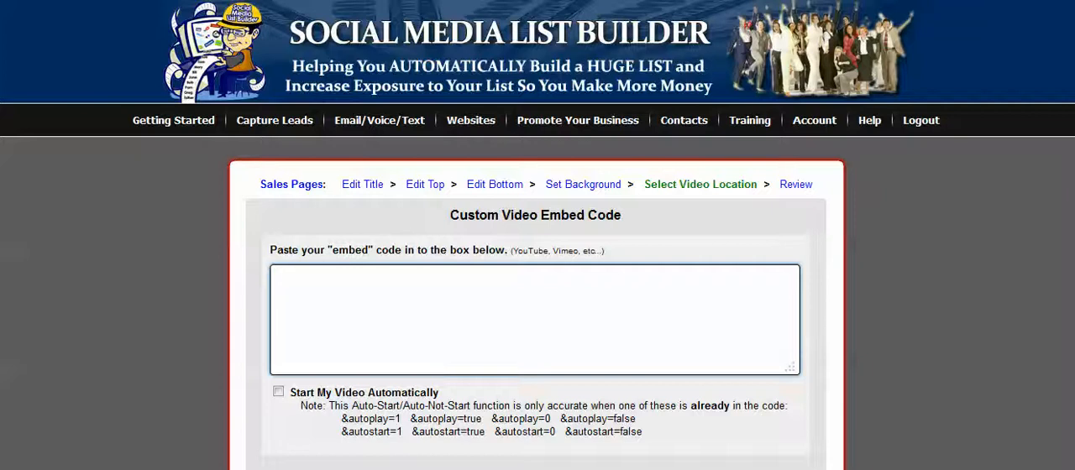
key(ctrl+v)
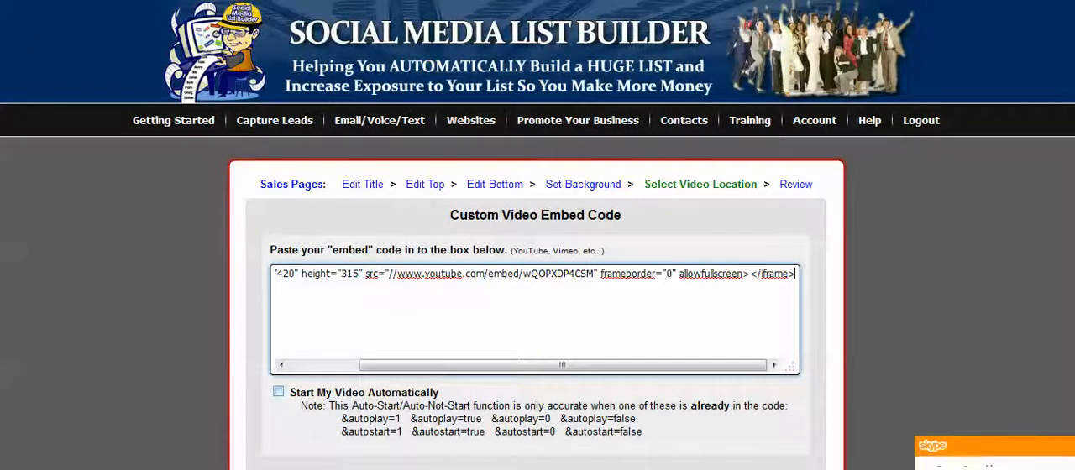
click(278, 393)
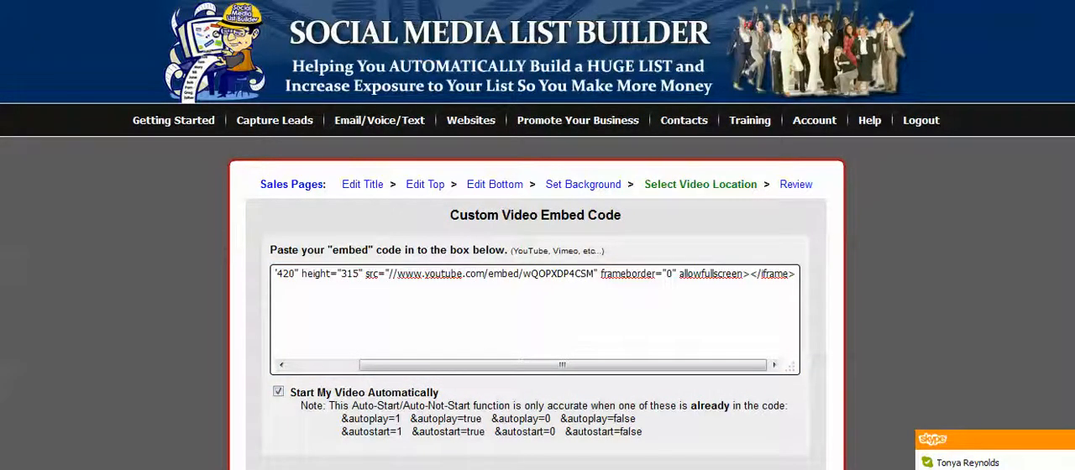
scroll(537, 252, down, 2)
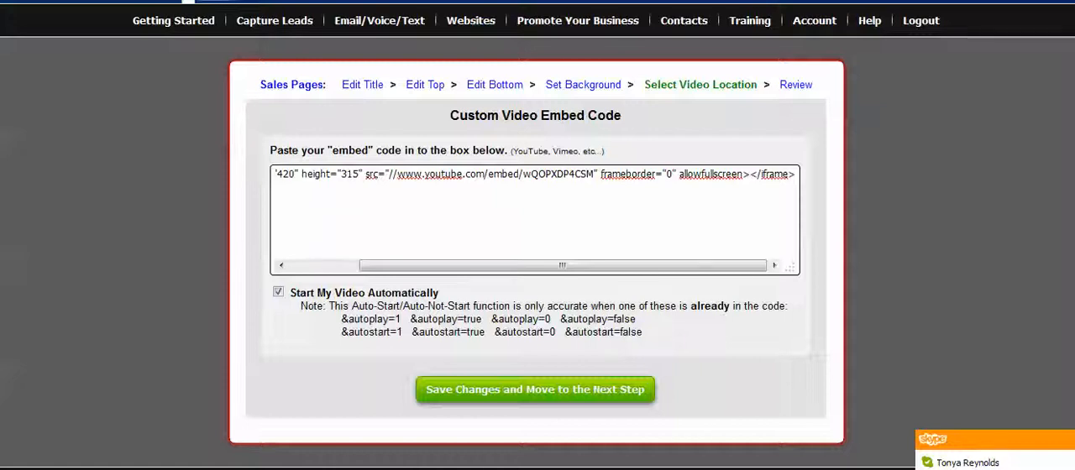
click(535, 390)
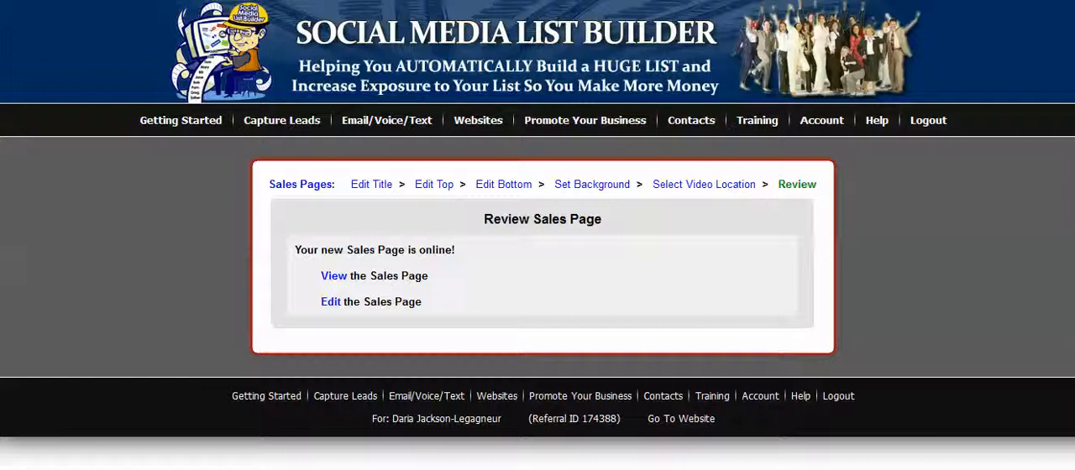
Step: Acknowledge the test link notice, open the finished sales page, and review its header, headline, video and button
click(334, 275)
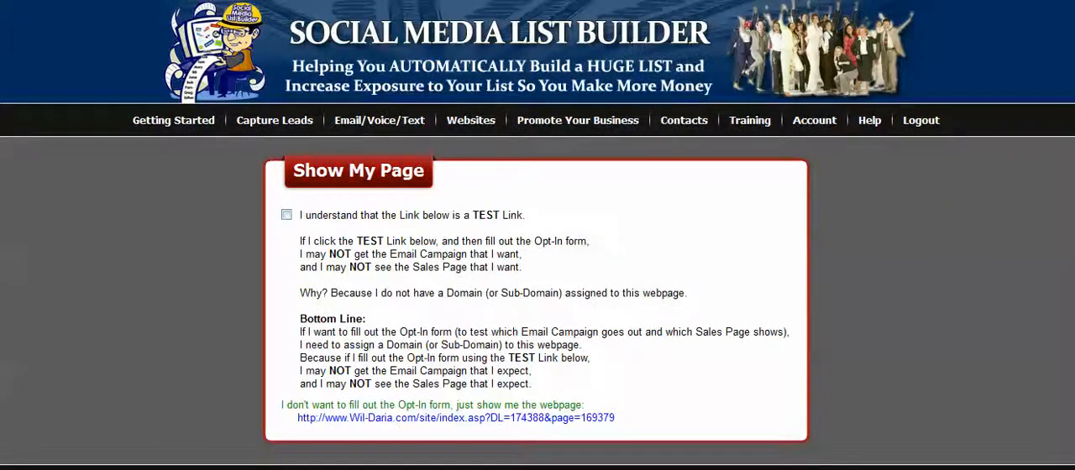
click(286, 215)
click(454, 418)
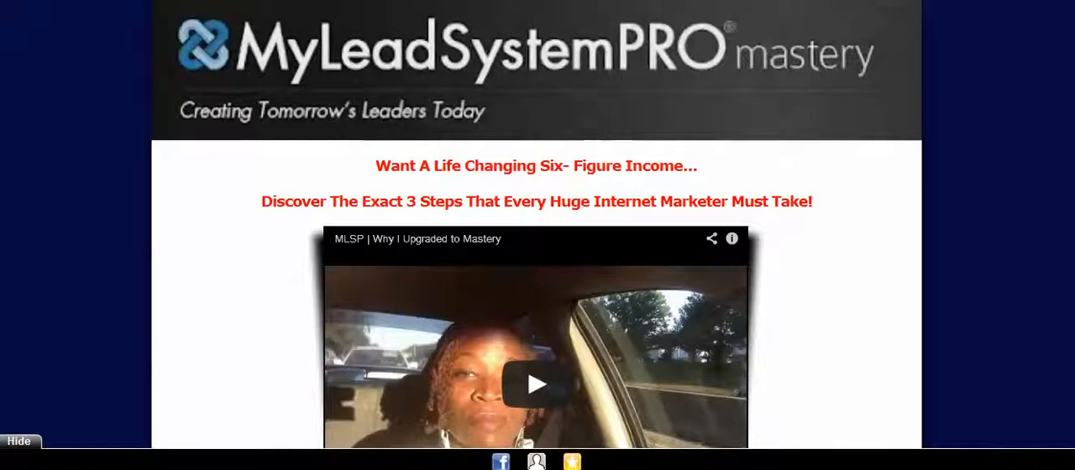
scroll(537, 227, down, 5)
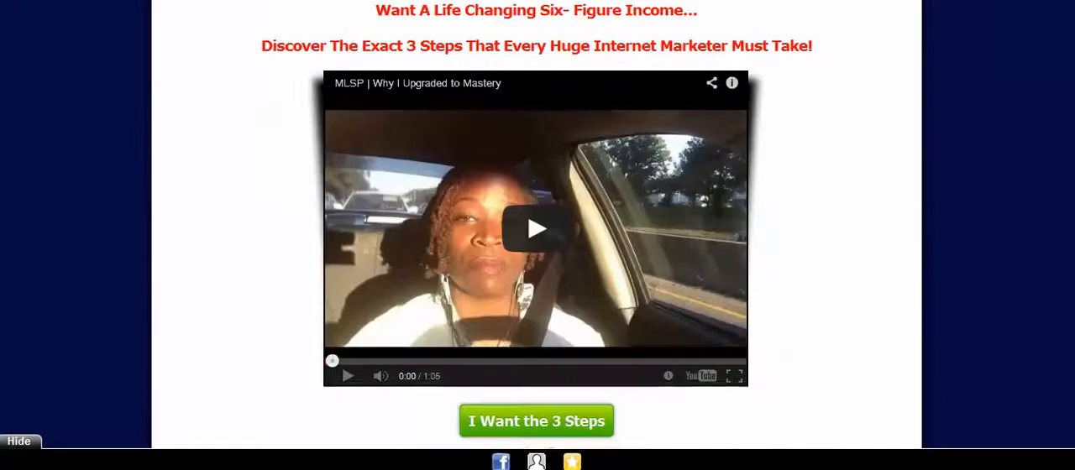
scroll(538, 227, up, 5)
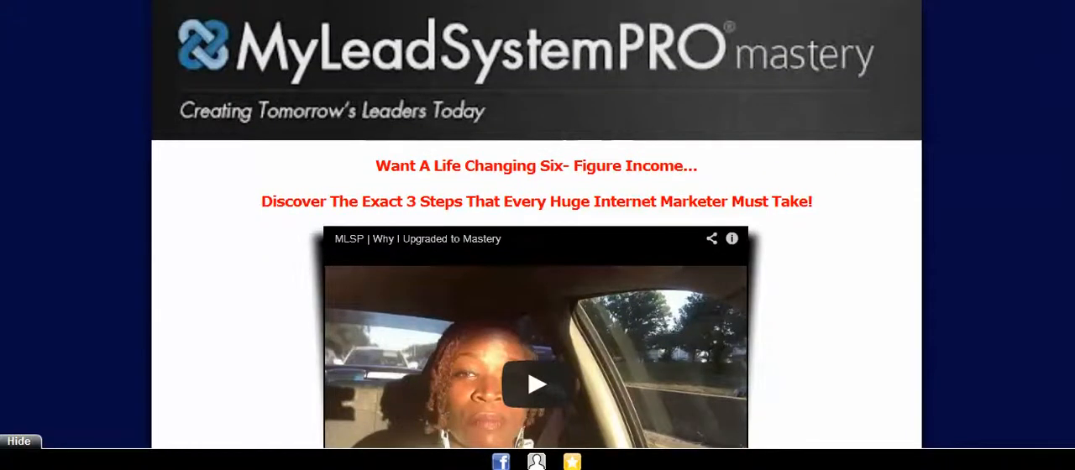
scroll(538, 227, down, 3)
scroll(538, 227, up, 4)
scroll(538, 227, down, 3)
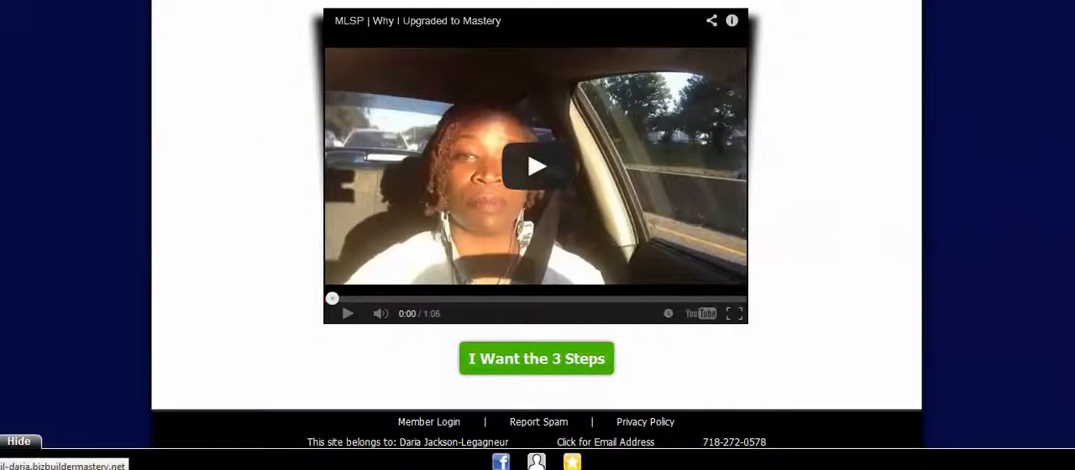